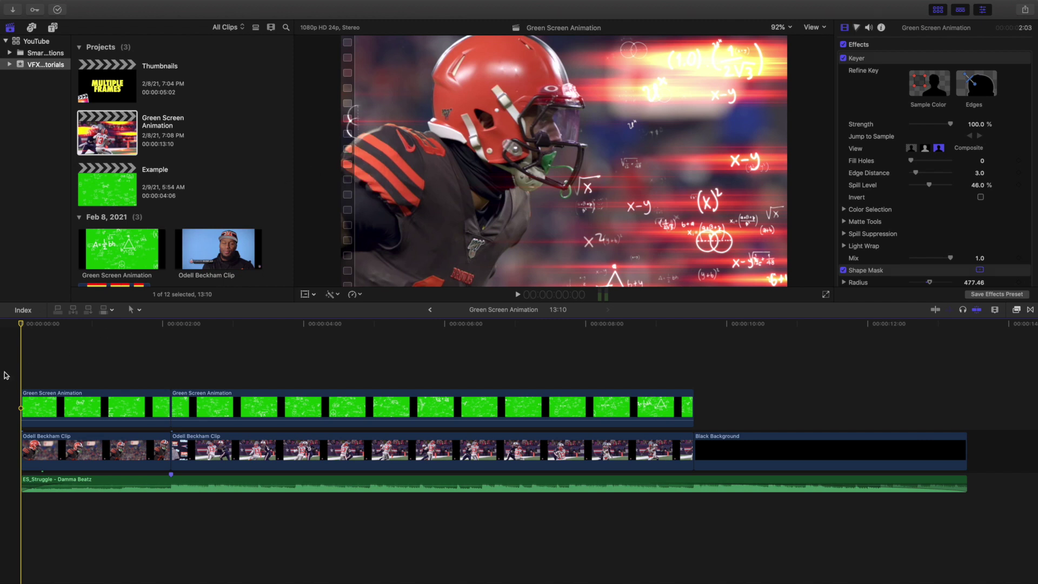
Preview the finished football composite by playing it from the start.
key(space)
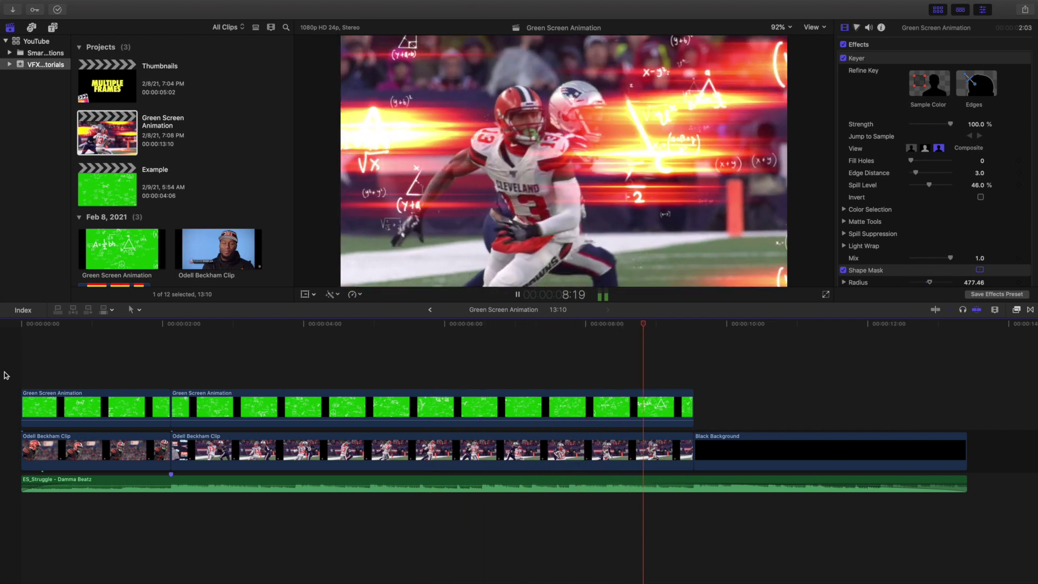
key(space)
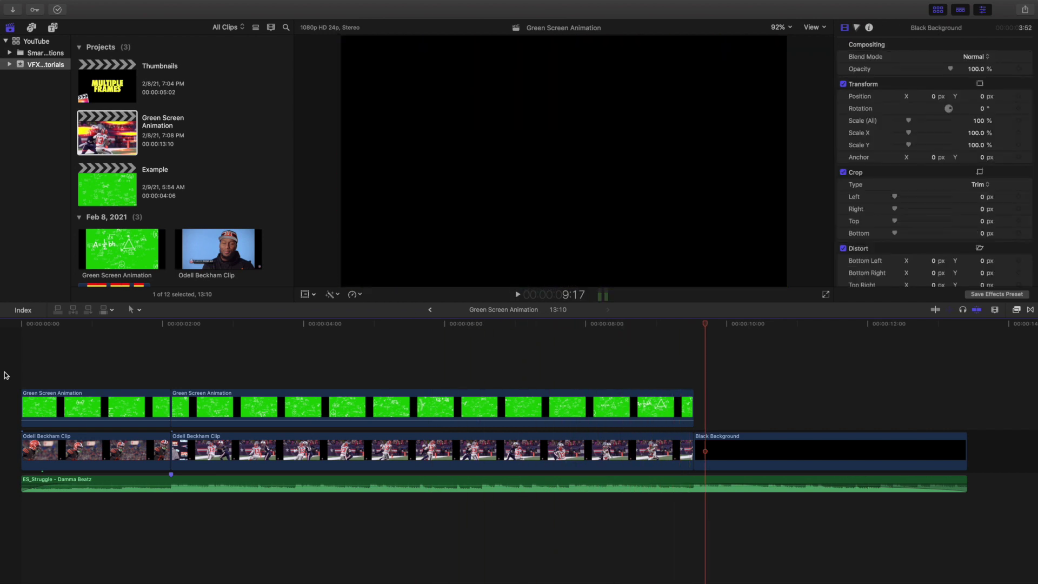
key(Home)
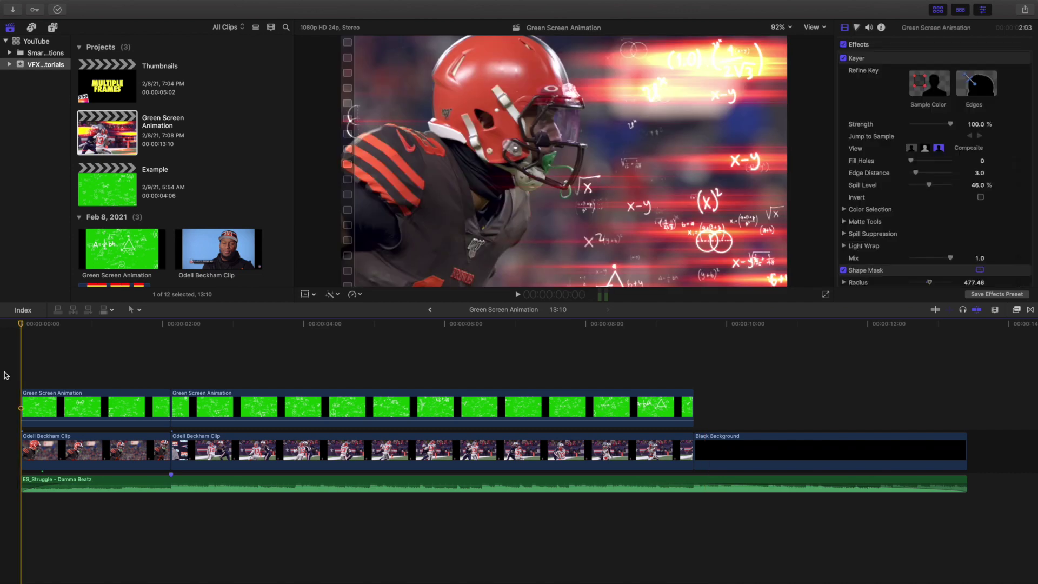
key(space)
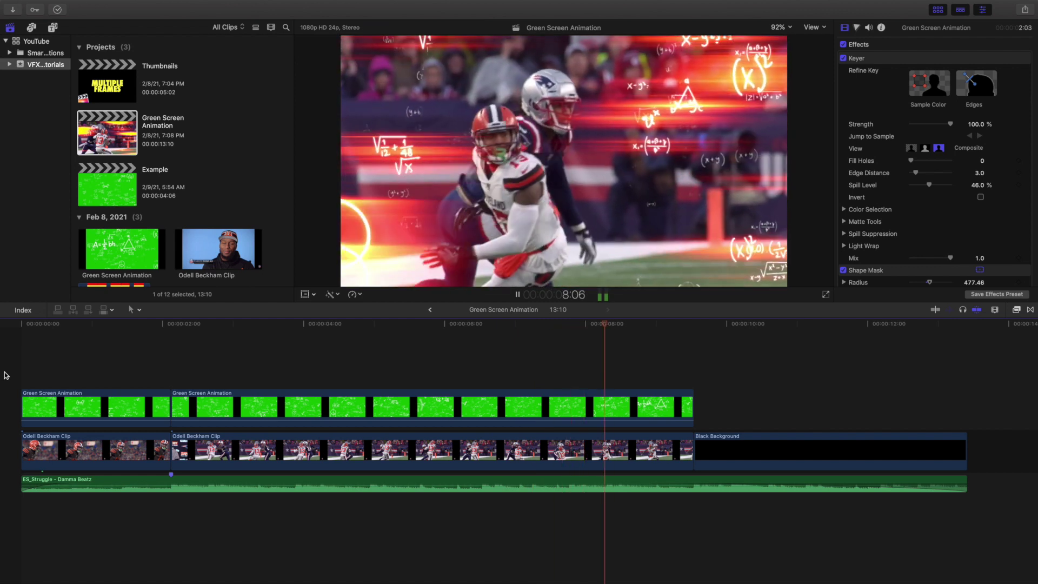
key(space)
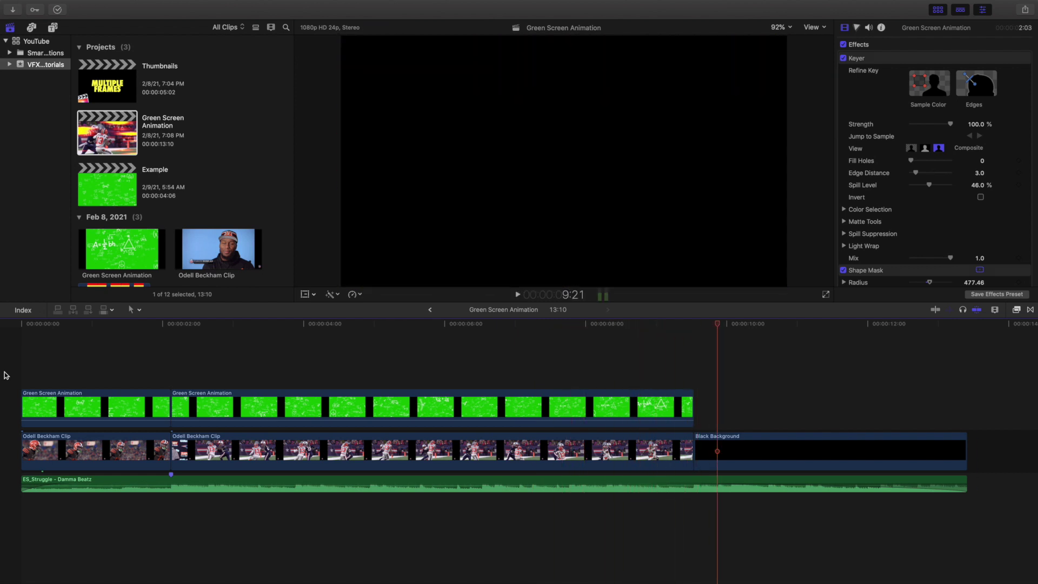
key(Home)
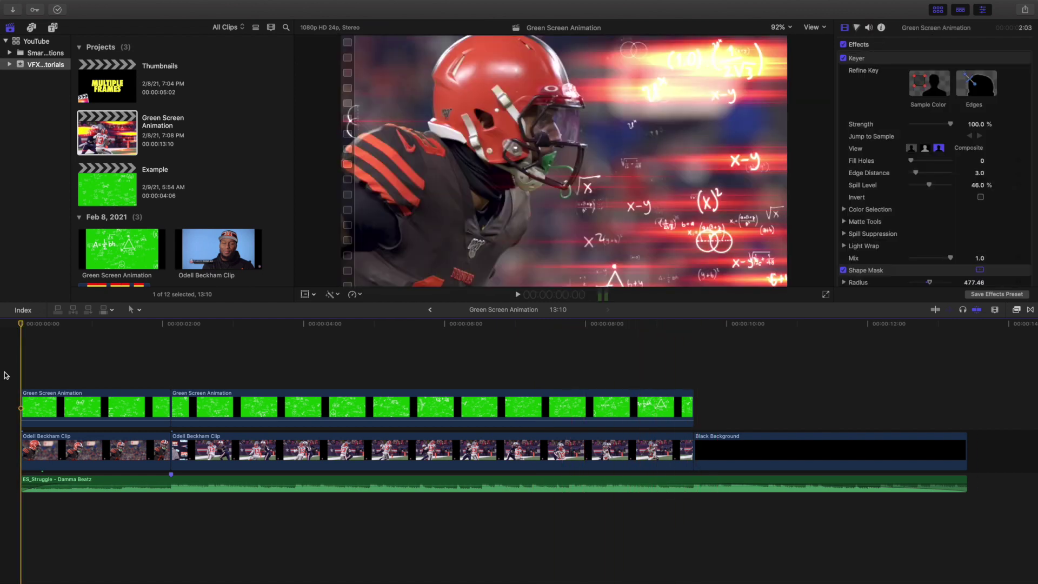
key(space)
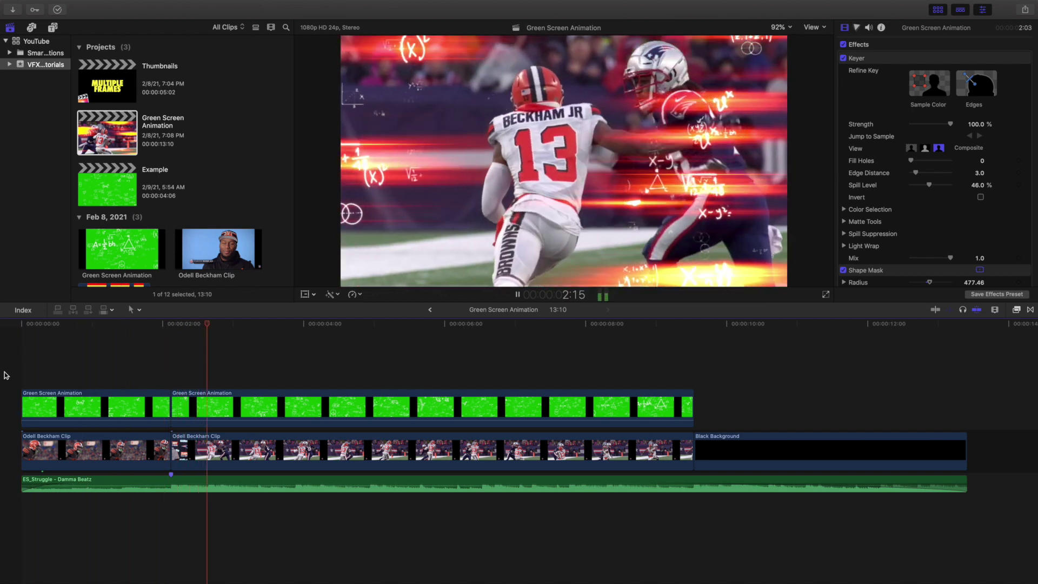
key(space)
click(251, 409)
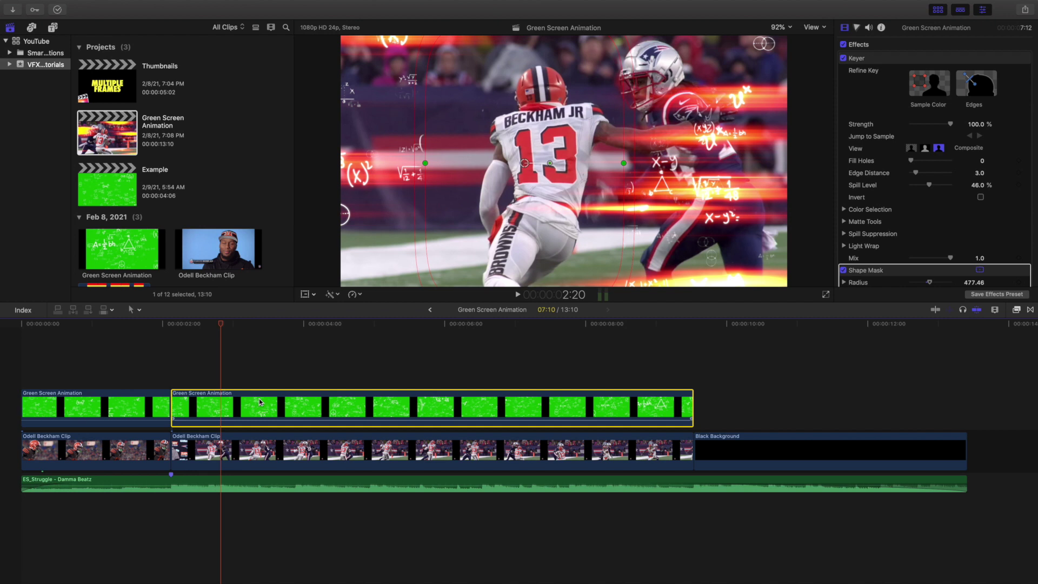
click(12, 373)
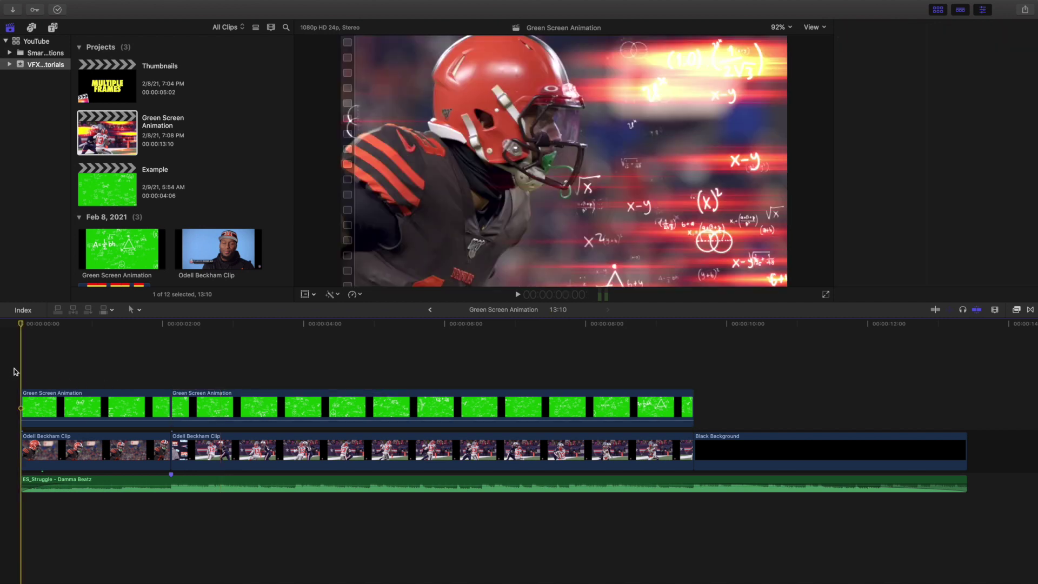
Open the Example project and play it from the beginning.
key(cmd+4)
double_click(119, 192)
click(12, 383)
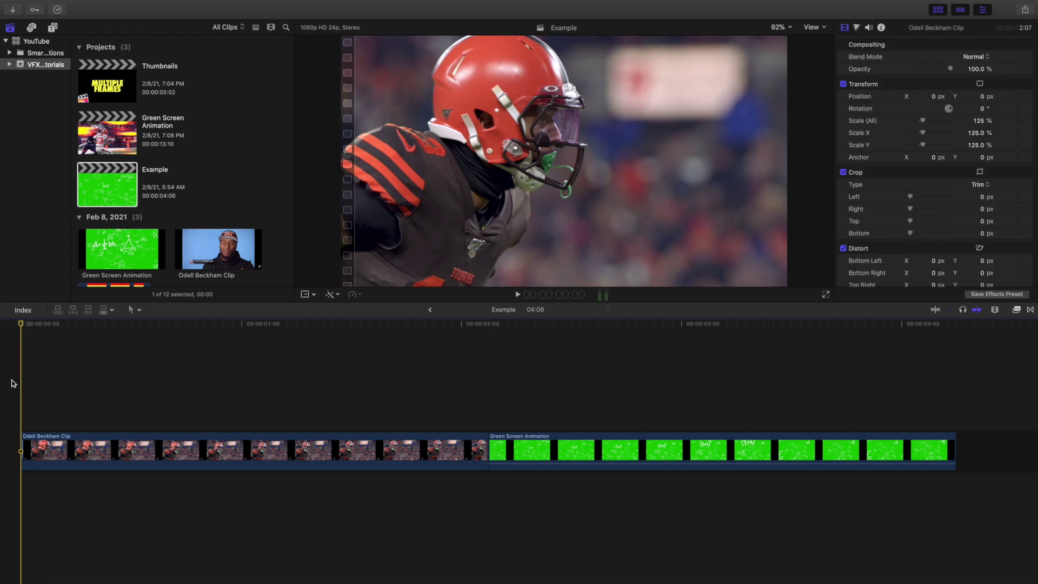
key(space)
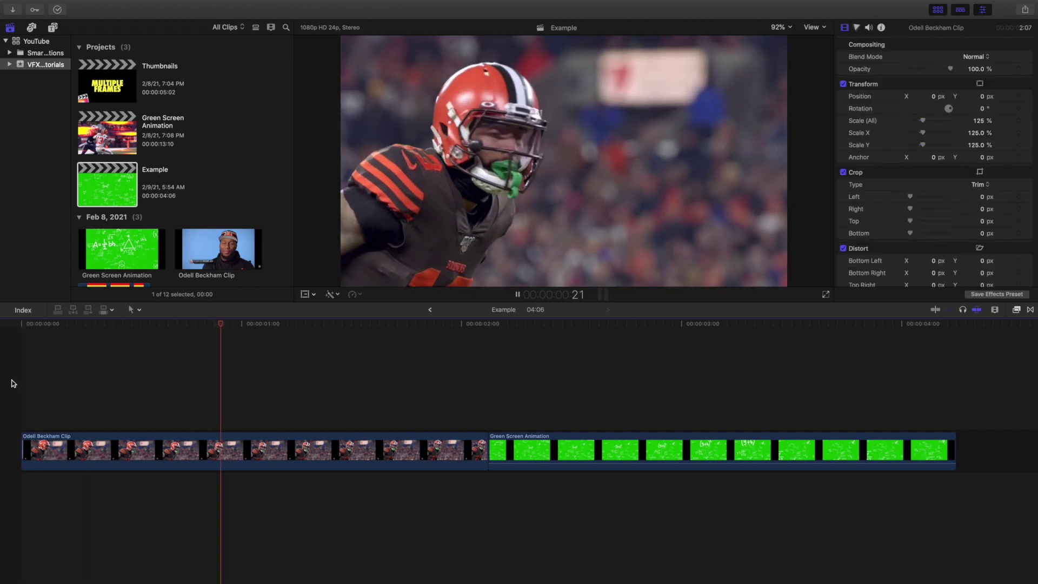
key(space)
key(Home)
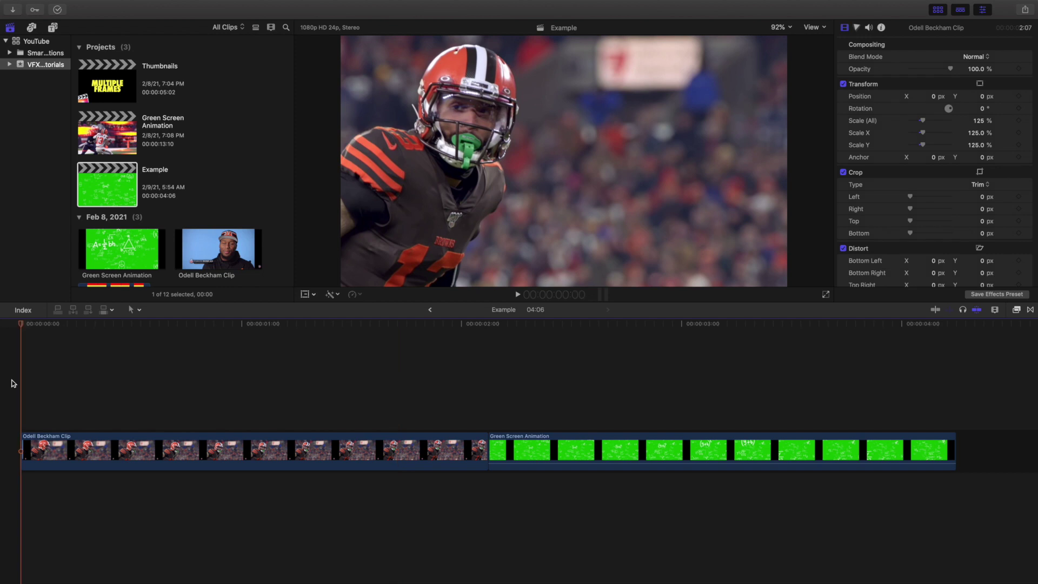
key(space)
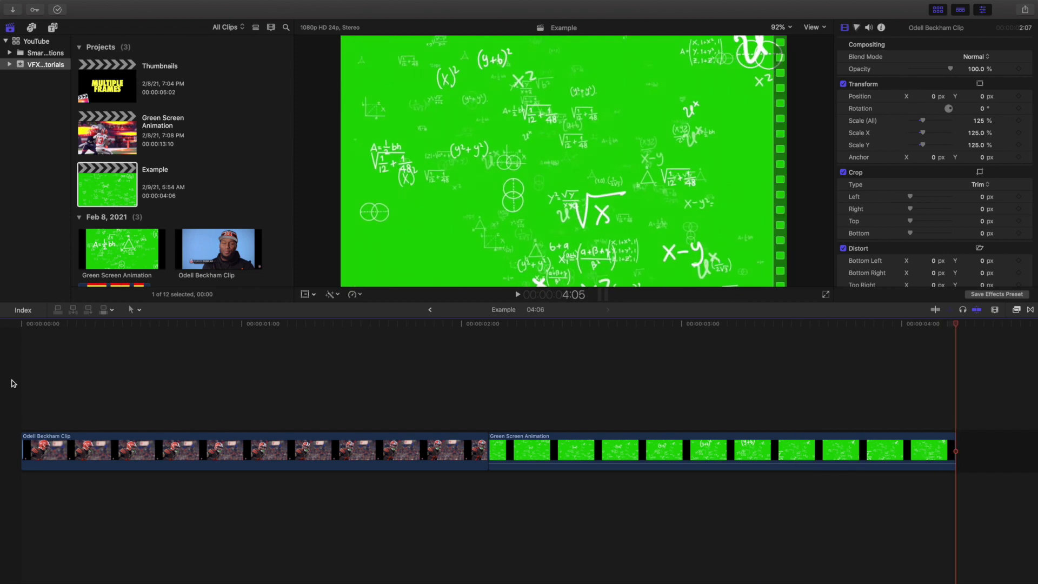
Connect the Green Screen Animation clip above the Odell Beckham Clip at 0:00.
click(543, 452)
drag(555, 455, 19, 390)
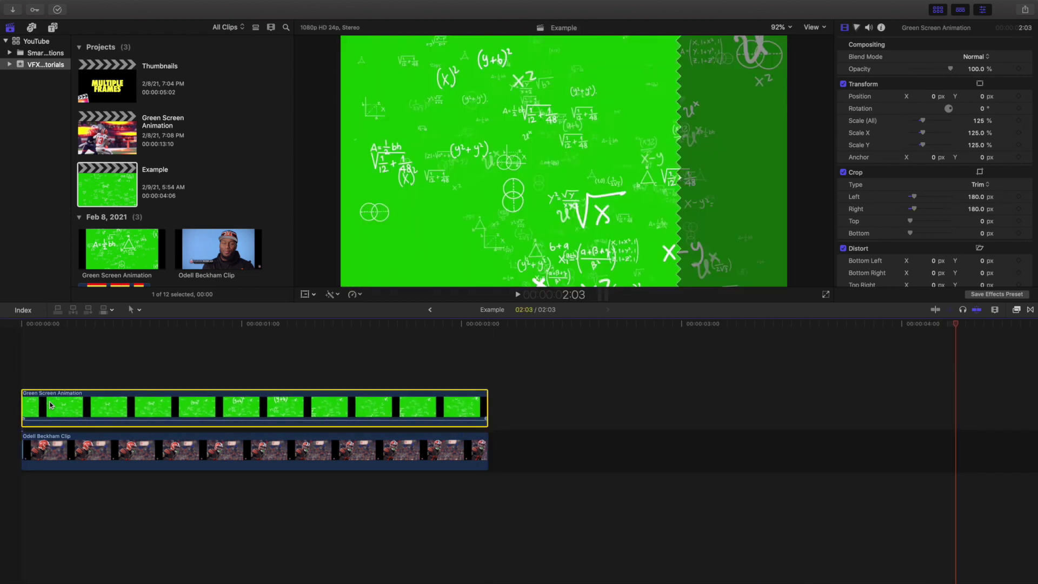
click(14, 382)
click(69, 402)
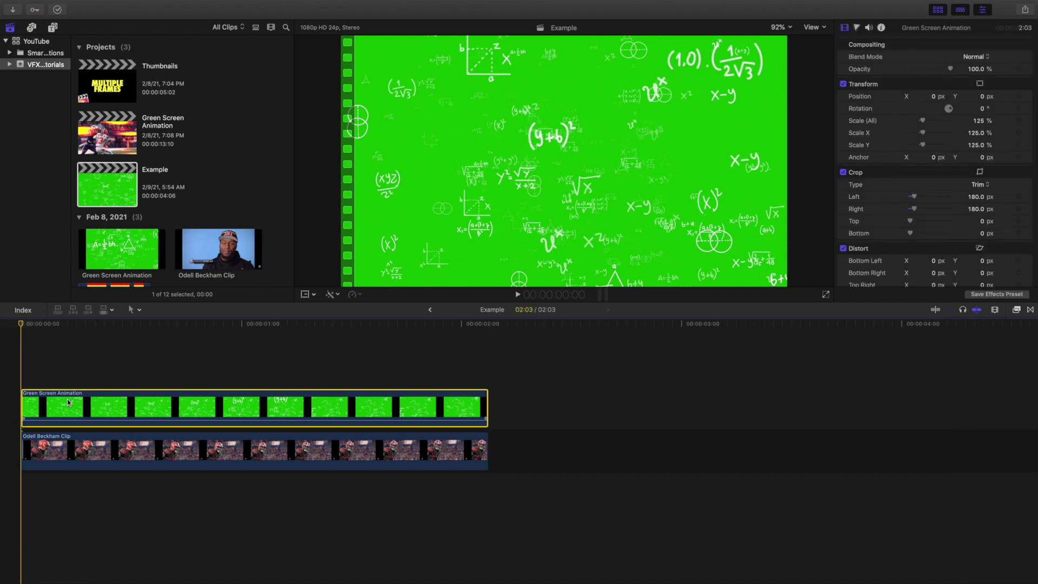
click(1016, 310)
Apply the Keying category's Keyer effect to the Green Screen Animation clip.
click(827, 480)
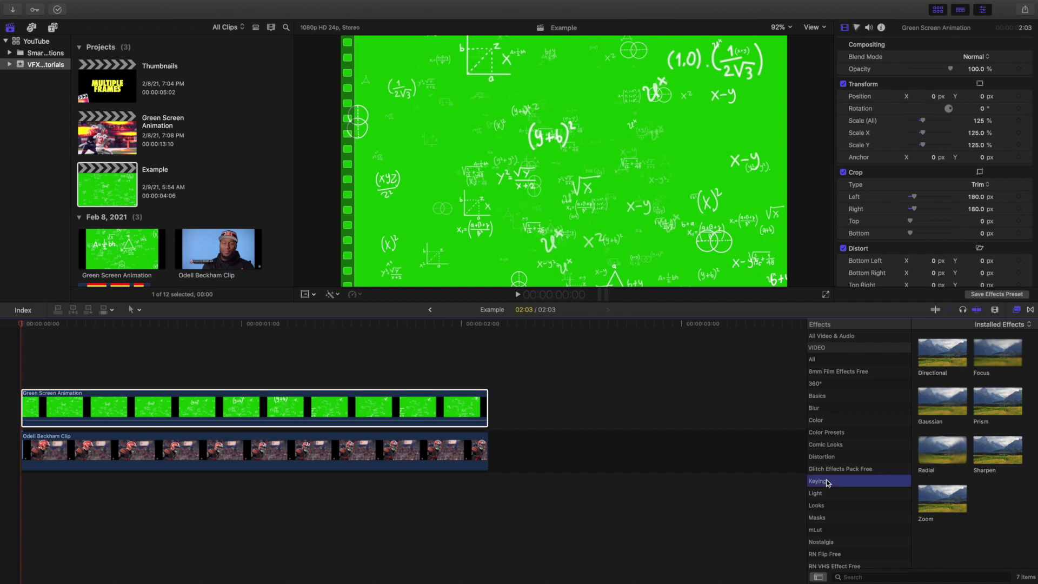
drag(938, 352, 336, 405)
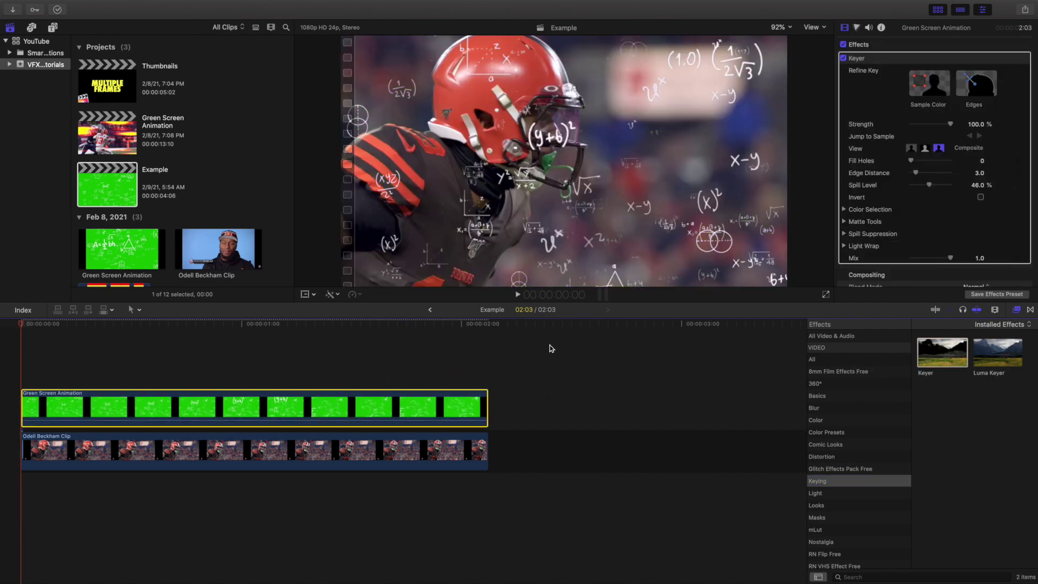
click(1017, 311)
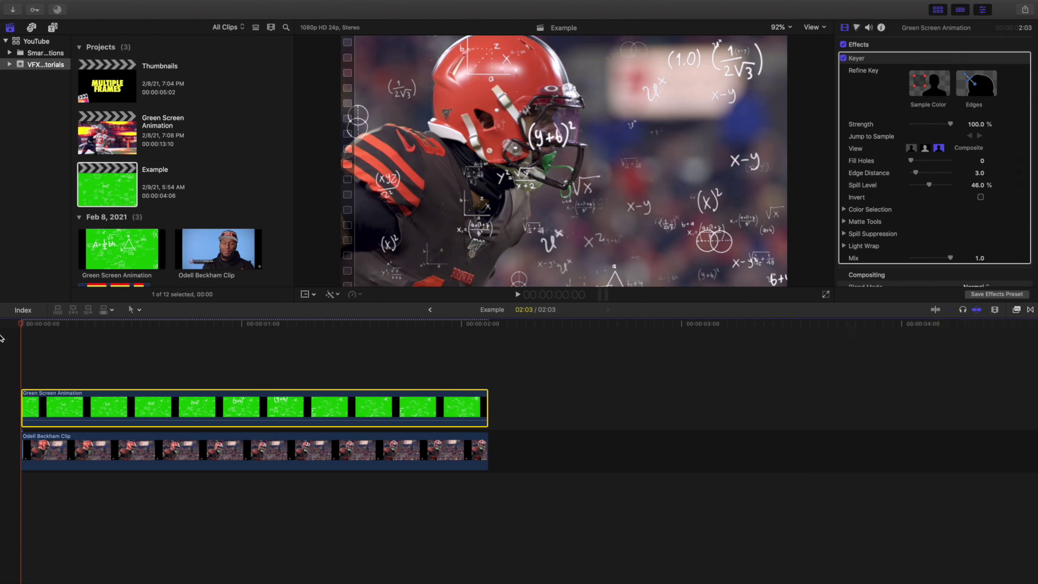
click(9, 357)
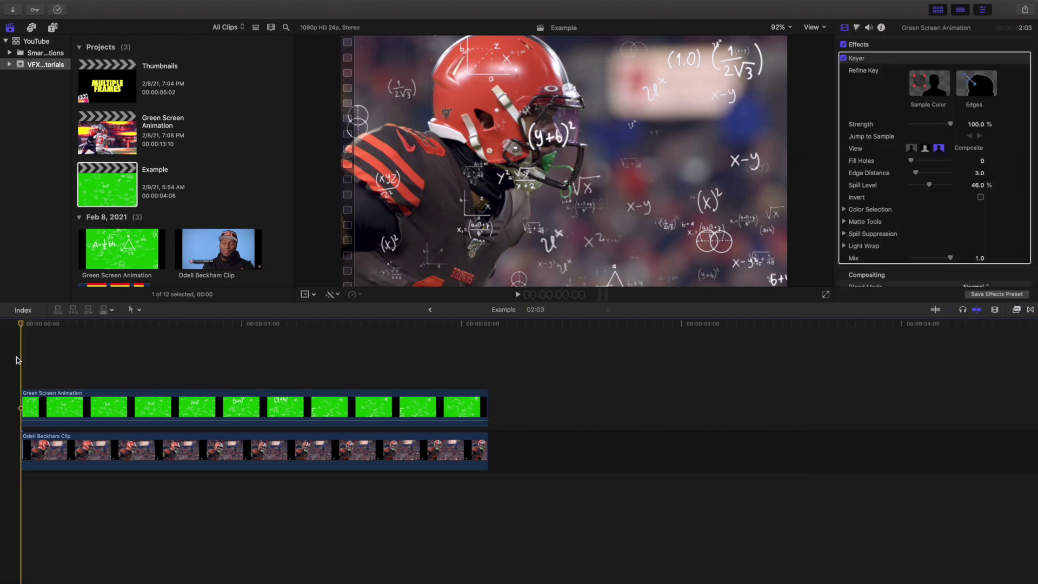
click(81, 408)
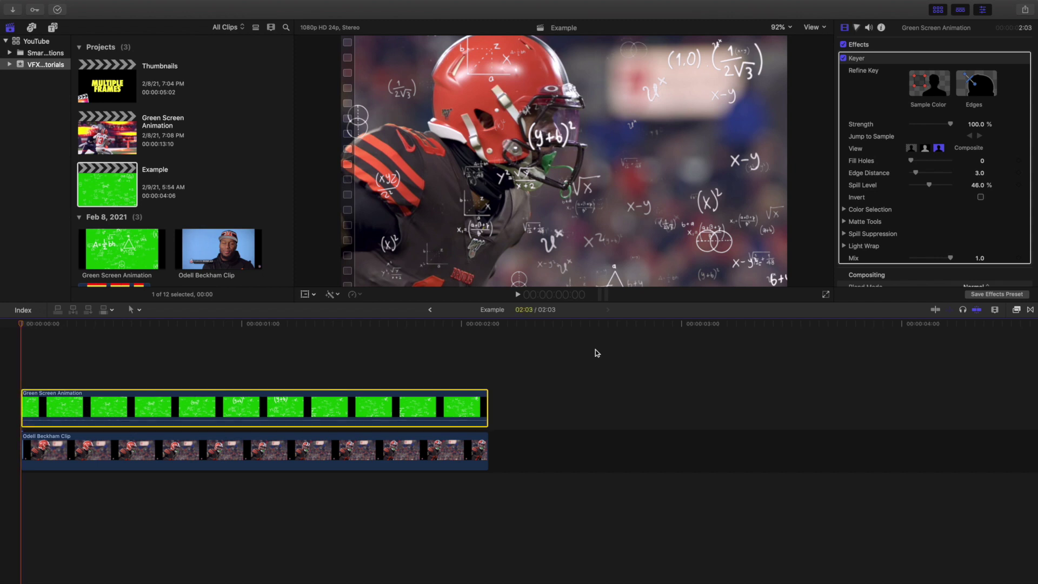
click(1017, 310)
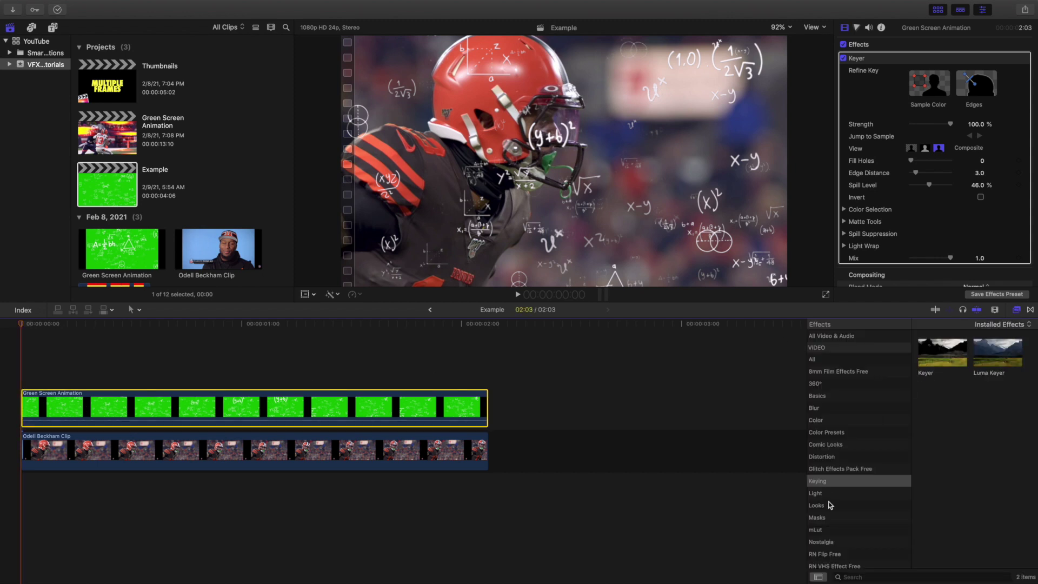
click(833, 518)
Apply a Shape Mask to the overlay and reshape it around the player at 50% zoom.
drag(1005, 403, 373, 406)
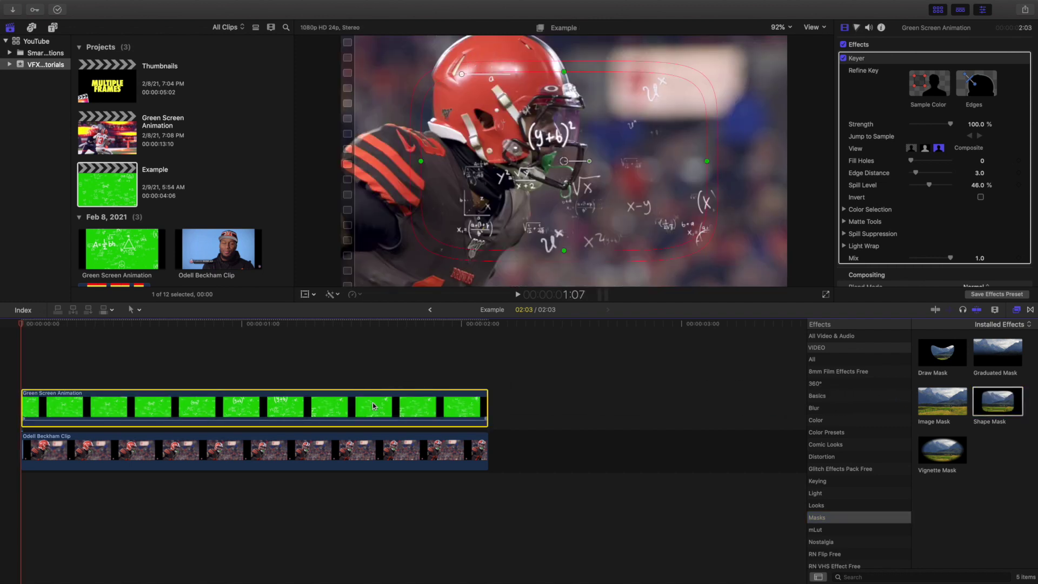
click(784, 29)
click(778, 76)
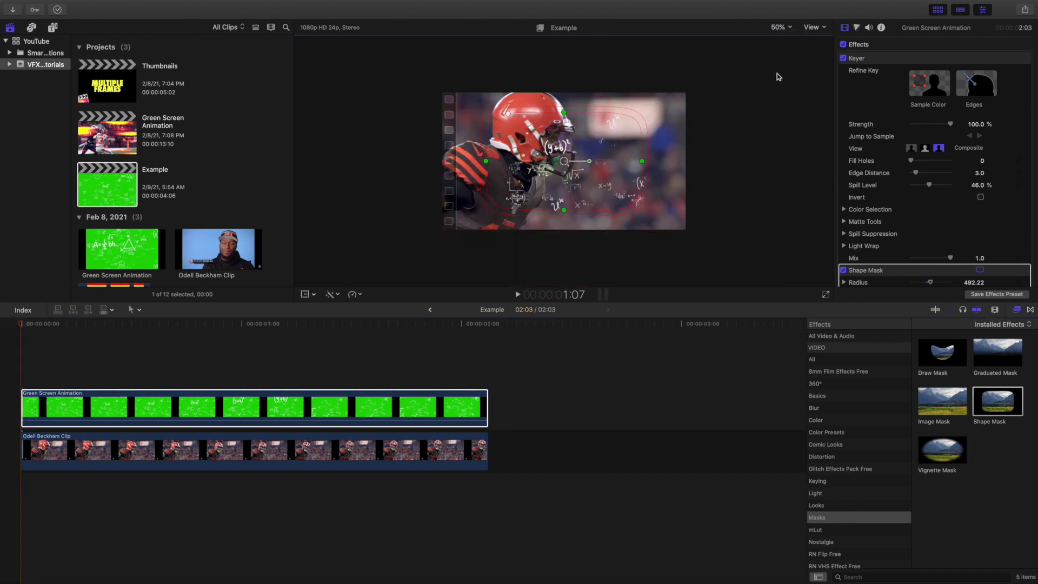
drag(564, 161, 515, 161)
drag(515, 113, 517, 89)
drag(593, 164, 577, 161)
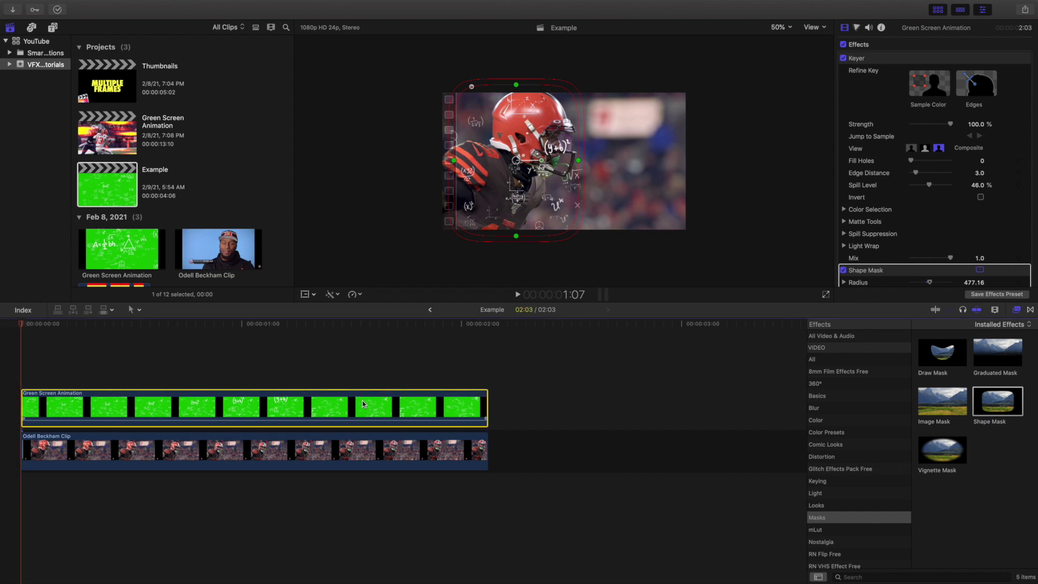
scroll(896, 166, down, 5)
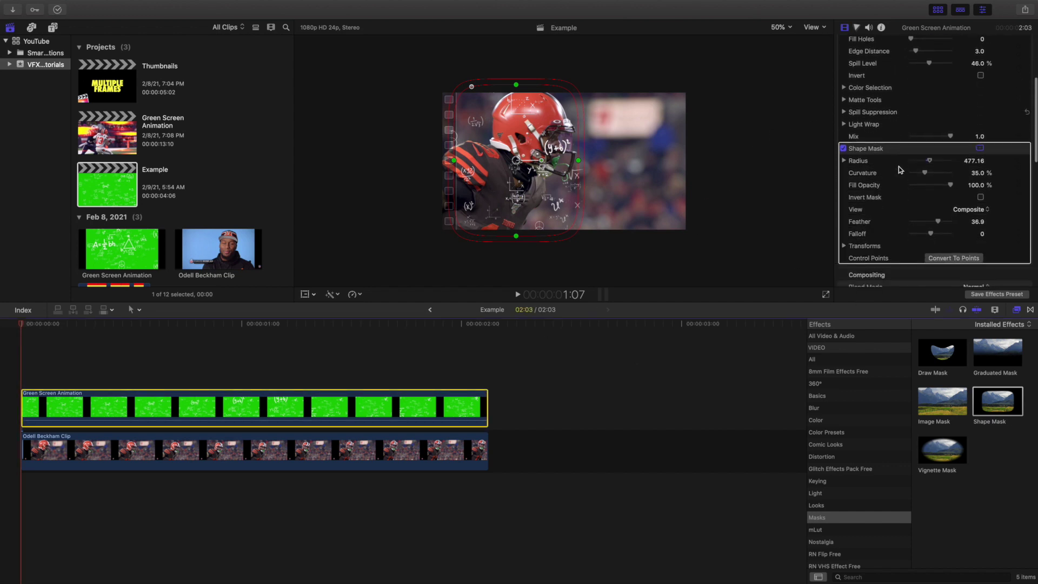
Invert the shape mask so formulas surround the player, and set the viewer to Fit.
click(980, 198)
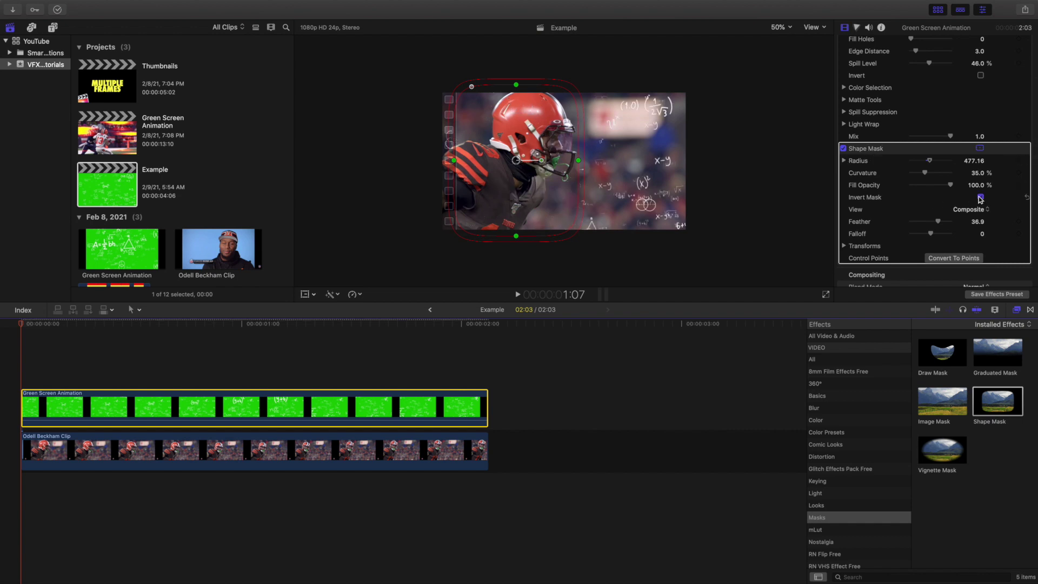
scroll(907, 167, down, 4)
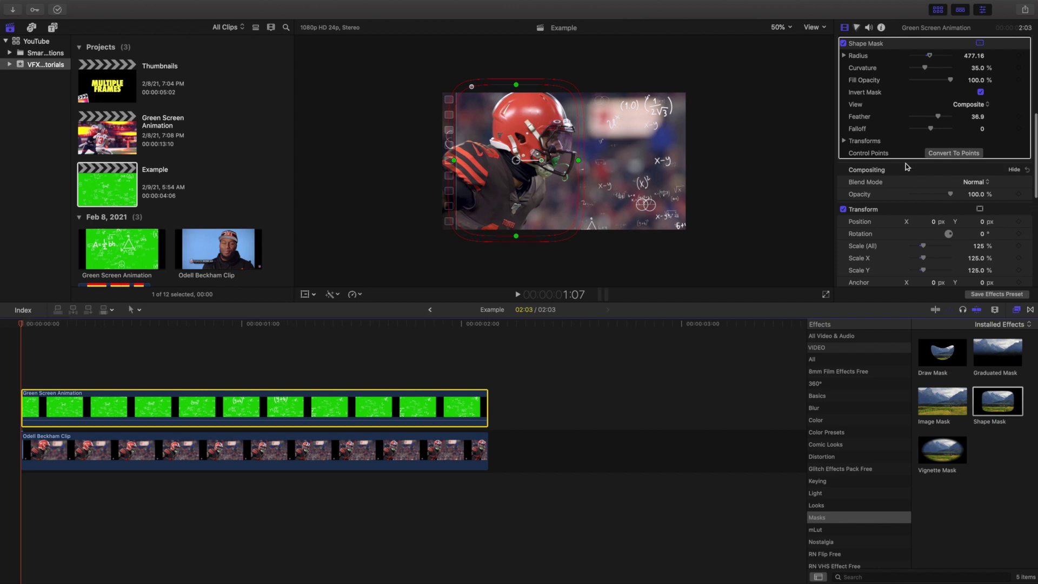
scroll(908, 167, up, 1)
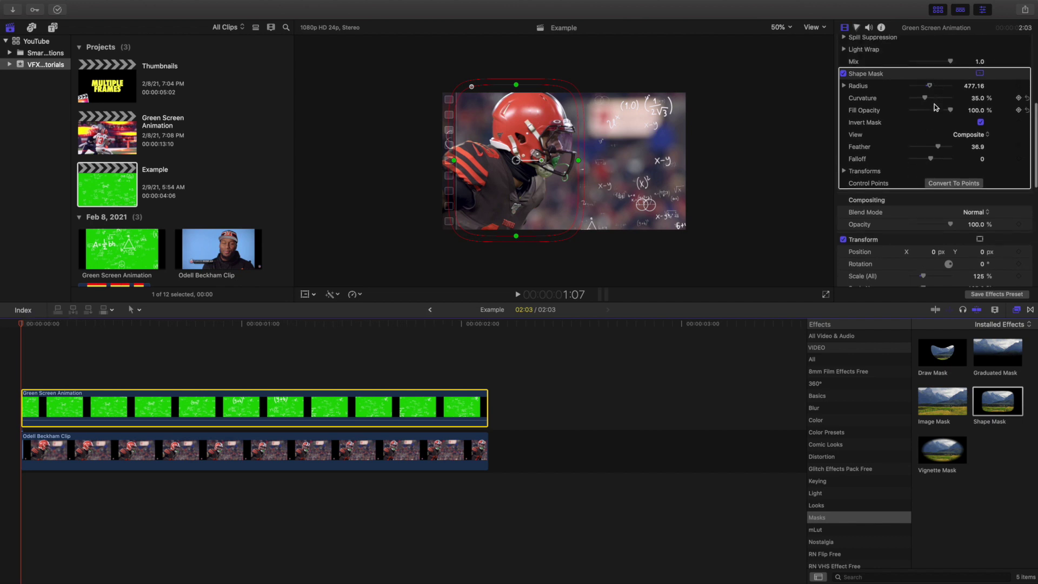
click(887, 238)
click(779, 27)
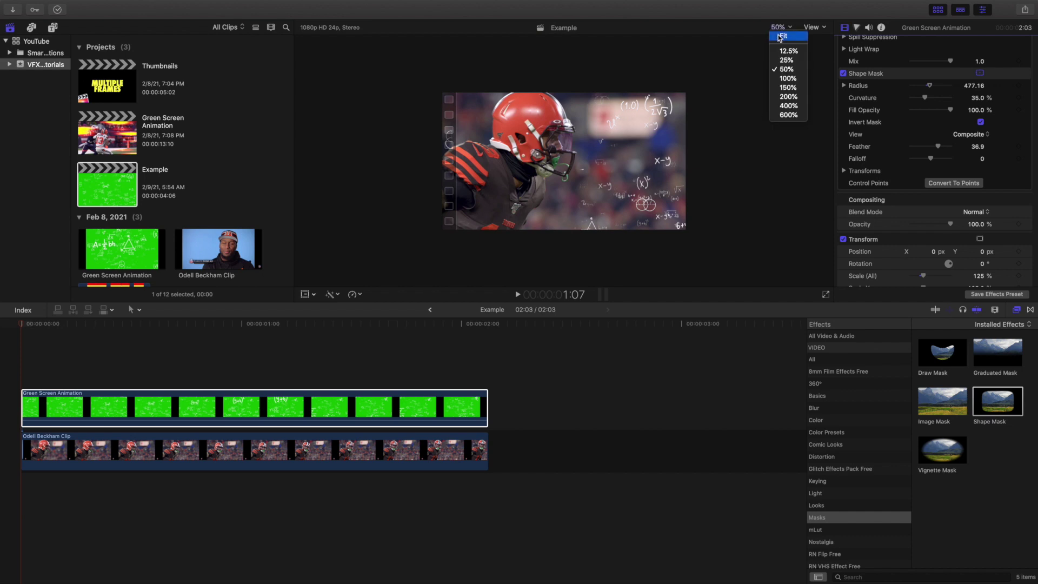
click(780, 36)
click(7, 385)
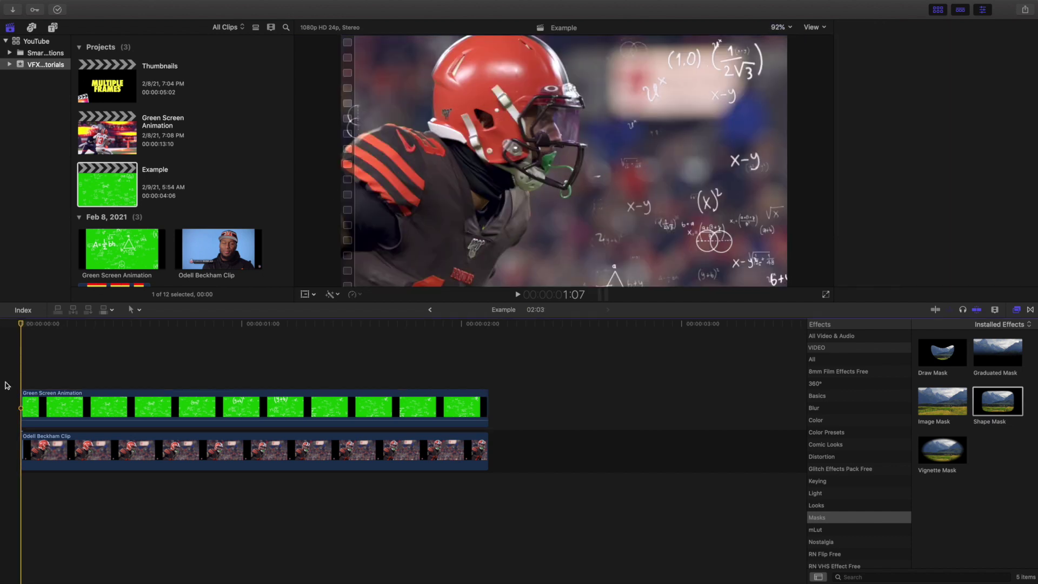
Play the keyed, masked composite from the start to preview it.
key(space)
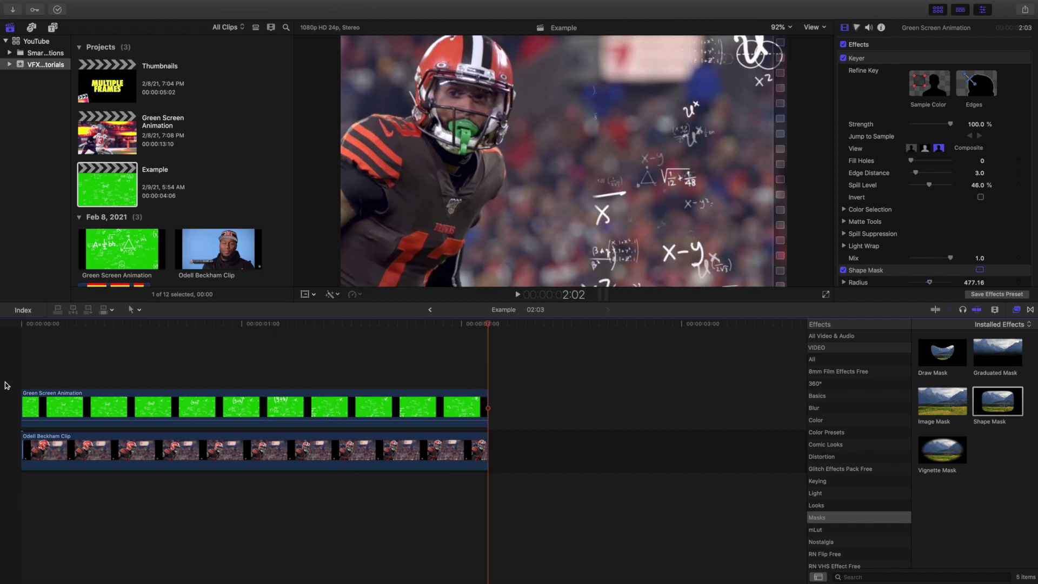
key(Home)
key(space)
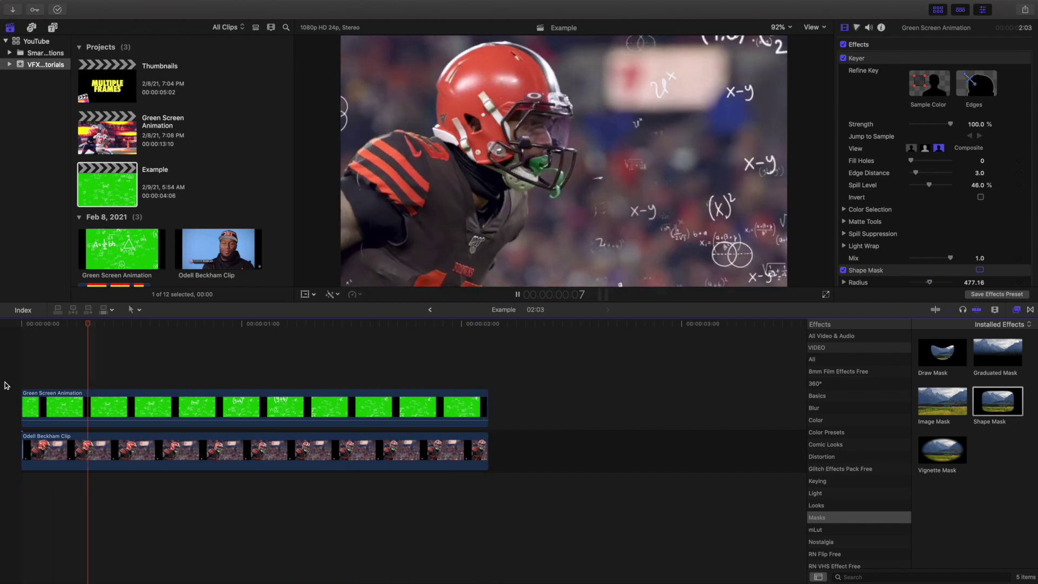
key(Home)
Search the effects for 'glo' and apply Glow to the Green Screen Animation clip.
click(54, 400)
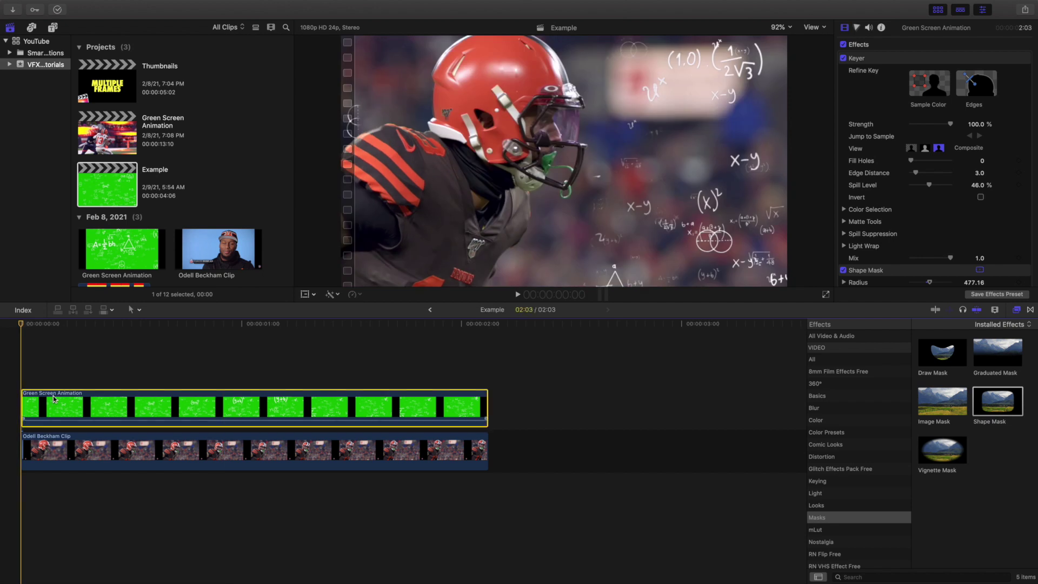
click(818, 358)
click(869, 576)
text(glo)
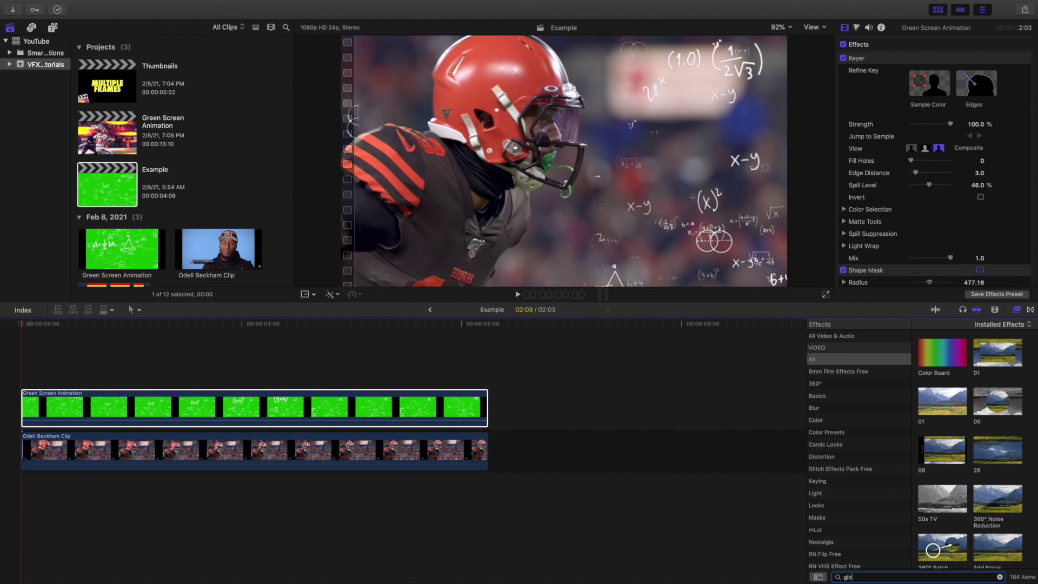
drag(1009, 358, 413, 397)
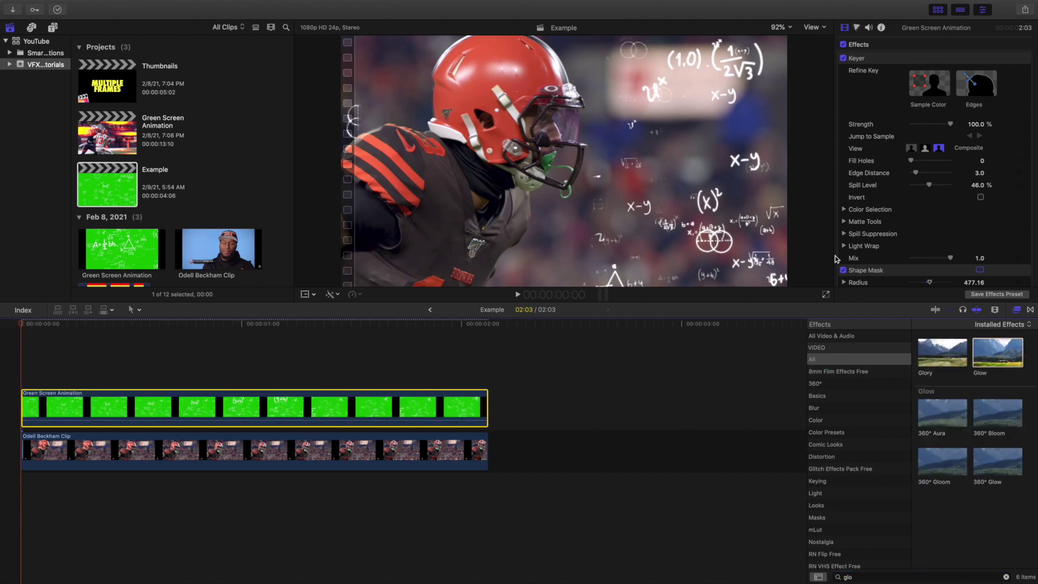
click(1017, 310)
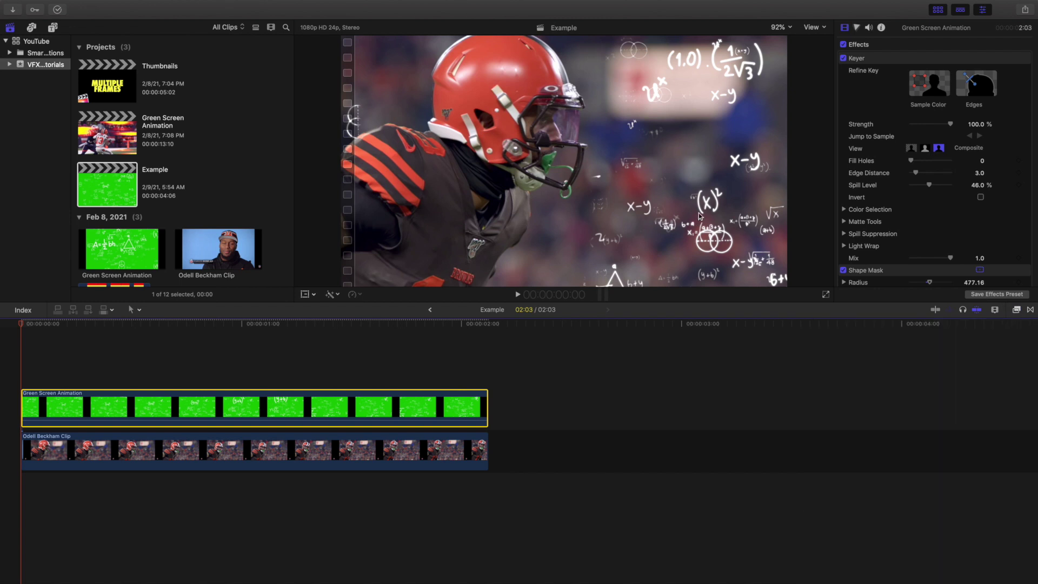
scroll(881, 211, down, 5)
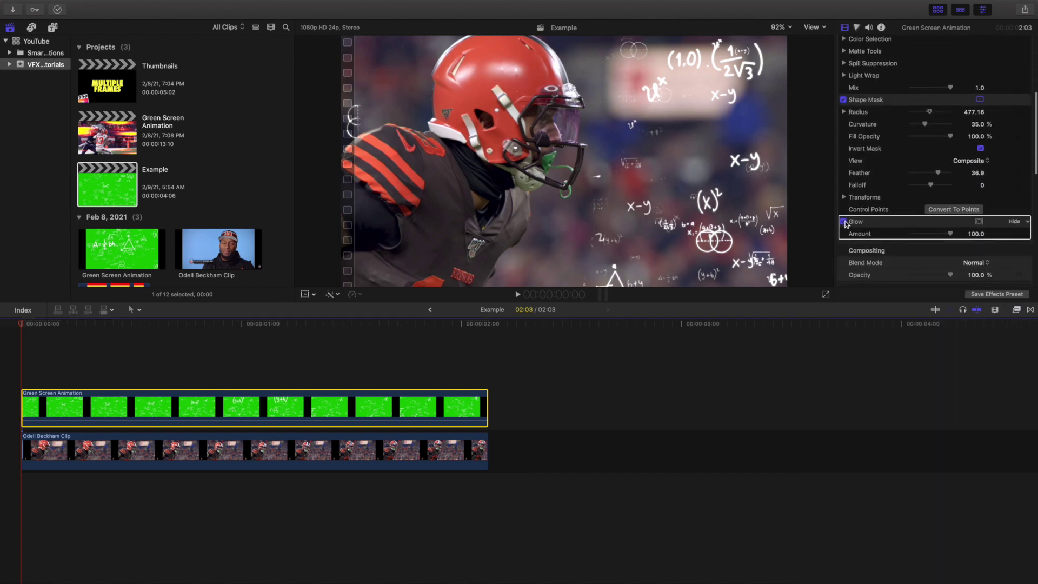
Toggle the Glow effect off and on to compare, leaving it enabled at Amount 100.0.
click(845, 222)
click(846, 223)
click(845, 223)
click(846, 223)
click(846, 224)
click(846, 223)
click(6, 358)
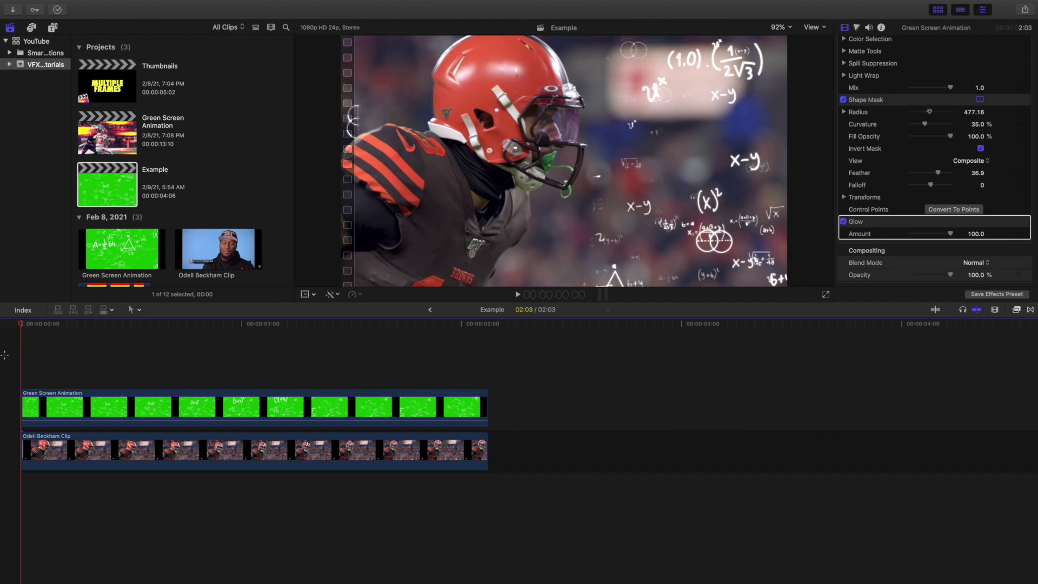
click(112, 411)
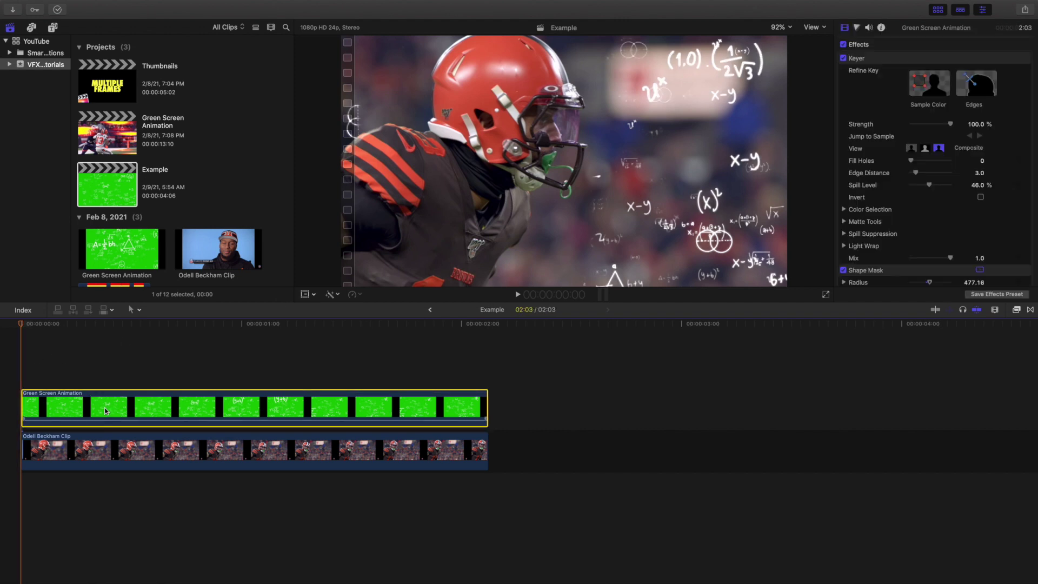
click(1017, 310)
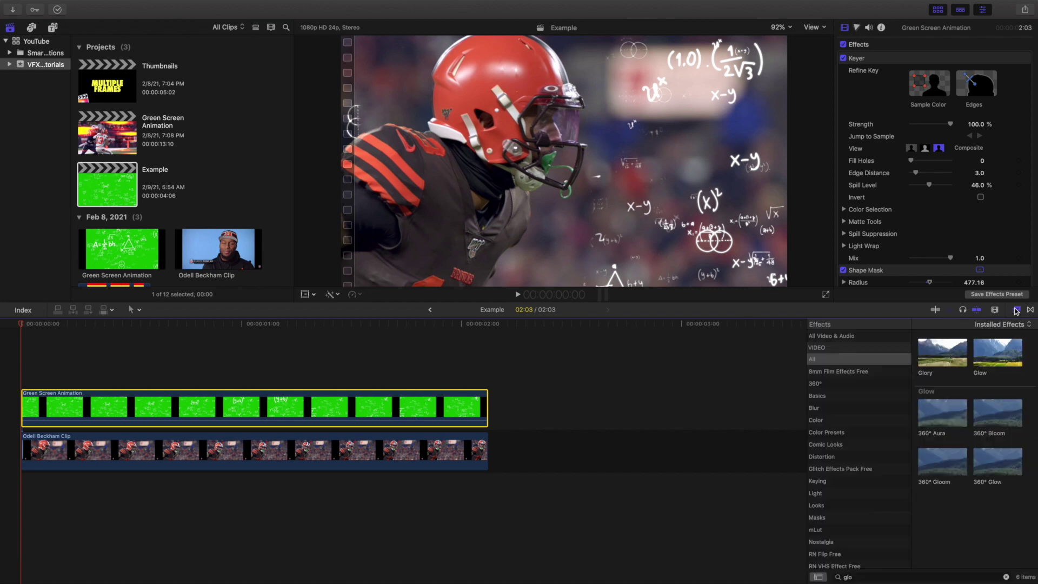
Search the effects for 'str' and apply Streaks to the overlay clip.
click(1006, 577)
text(s)
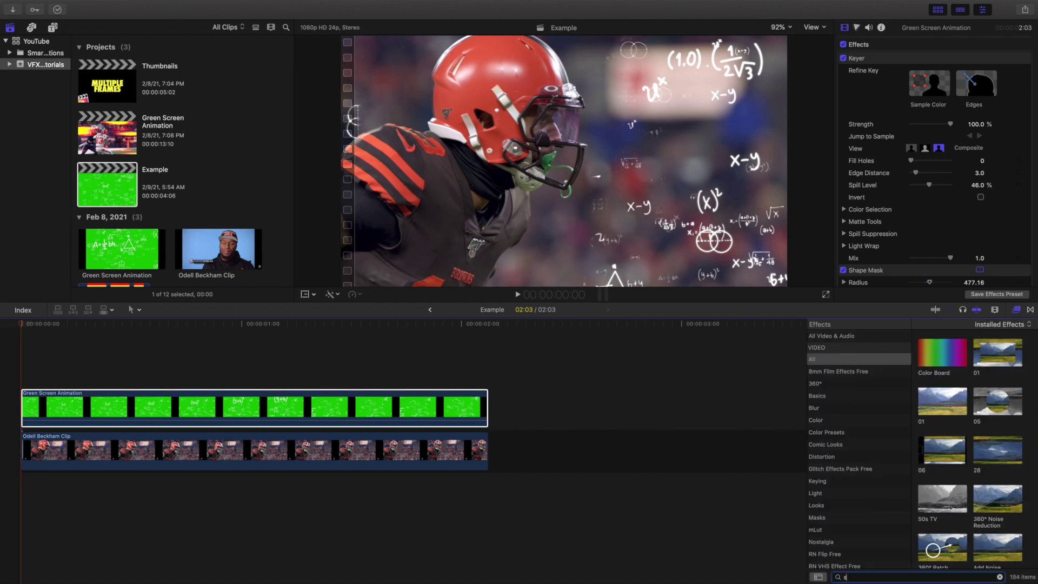
drag(937, 347, 305, 407)
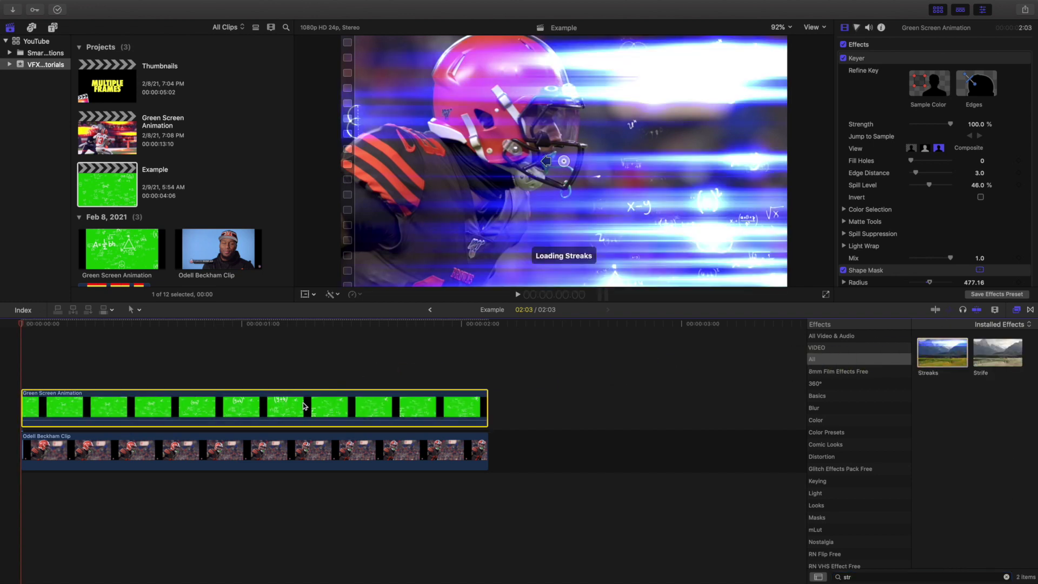
click(1016, 312)
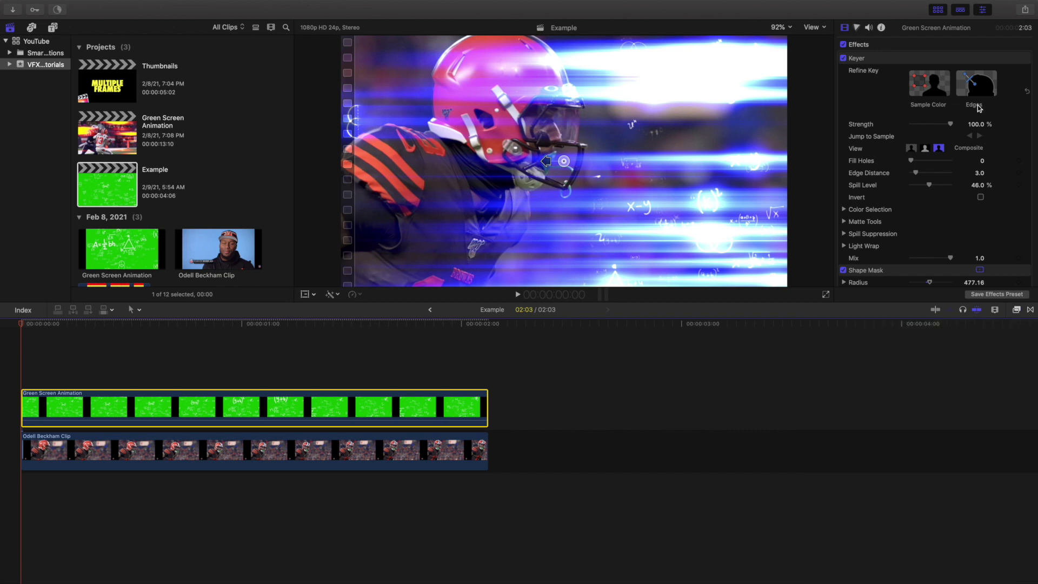
scroll(977, 110, down, 10)
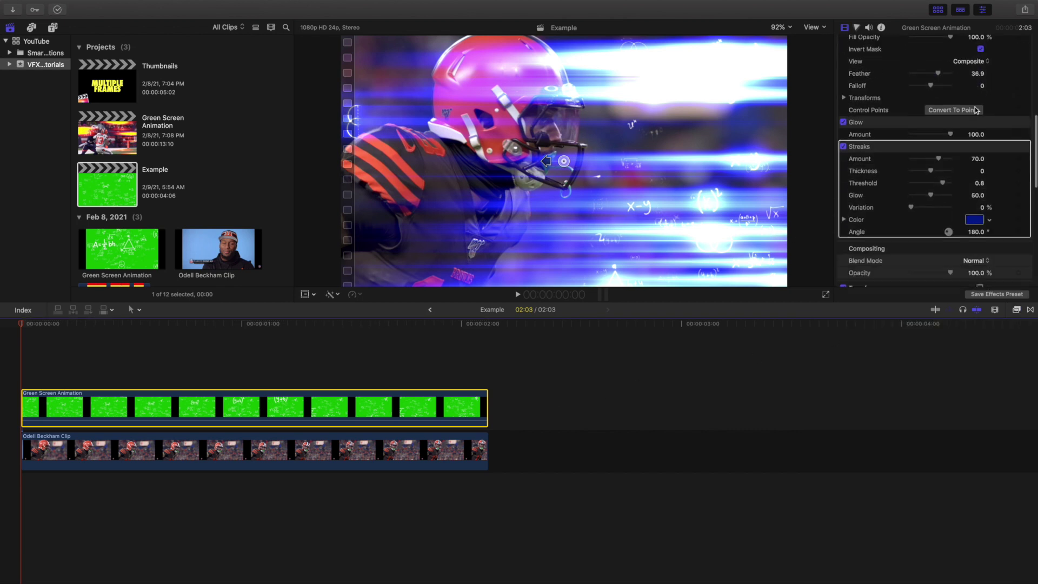
Set Streaks amount to about 37.47, thinner thickness, variation 17.53% and an orange colour.
drag(940, 120, 927, 119)
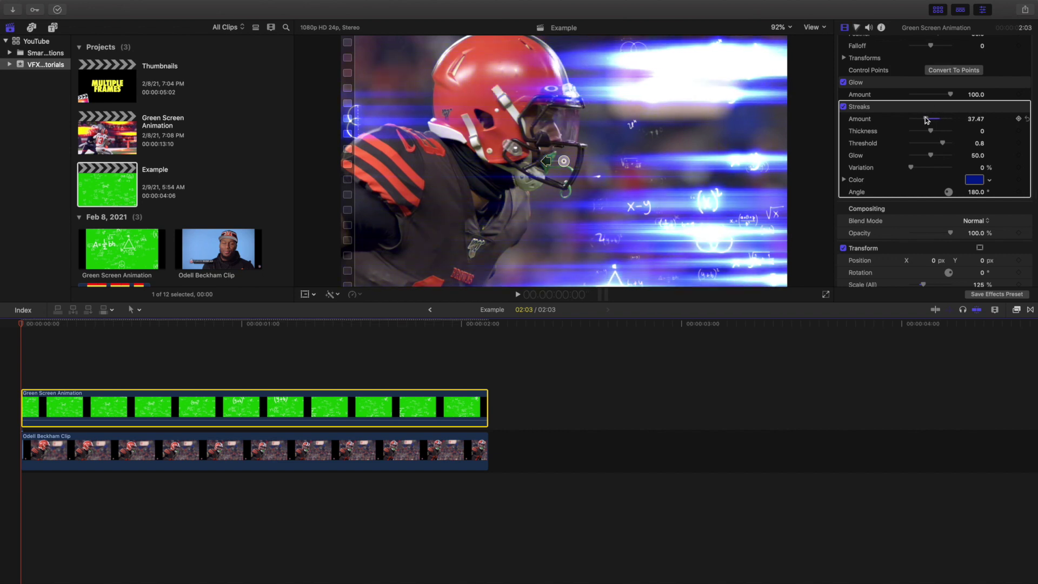
mouse_move(930, 131)
mouse_down()
mouse_move(922, 156)
mouse_move(940, 144)
mouse_move(932, 145)
mouse_up()
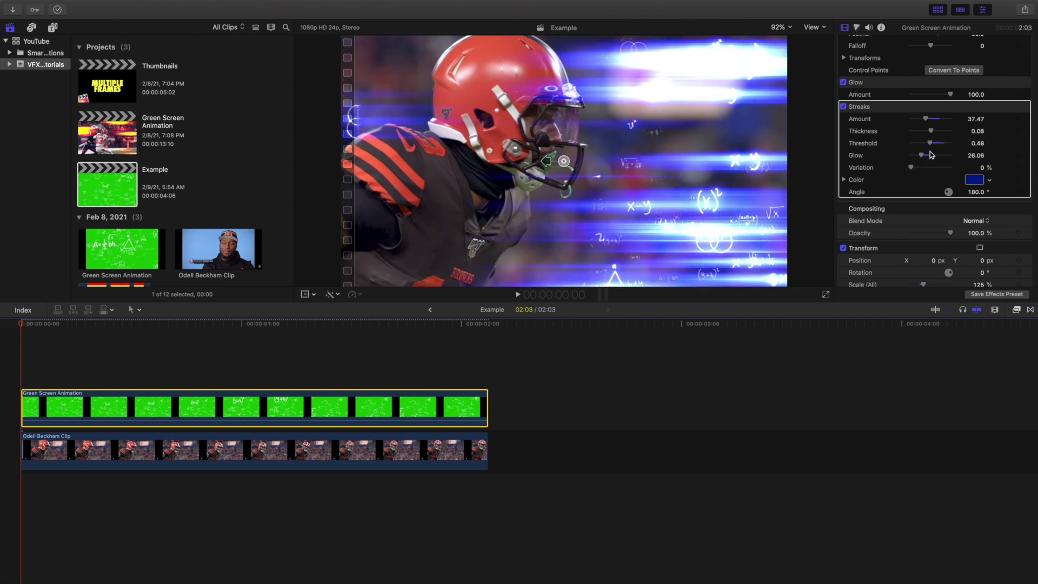
drag(914, 167, 921, 168)
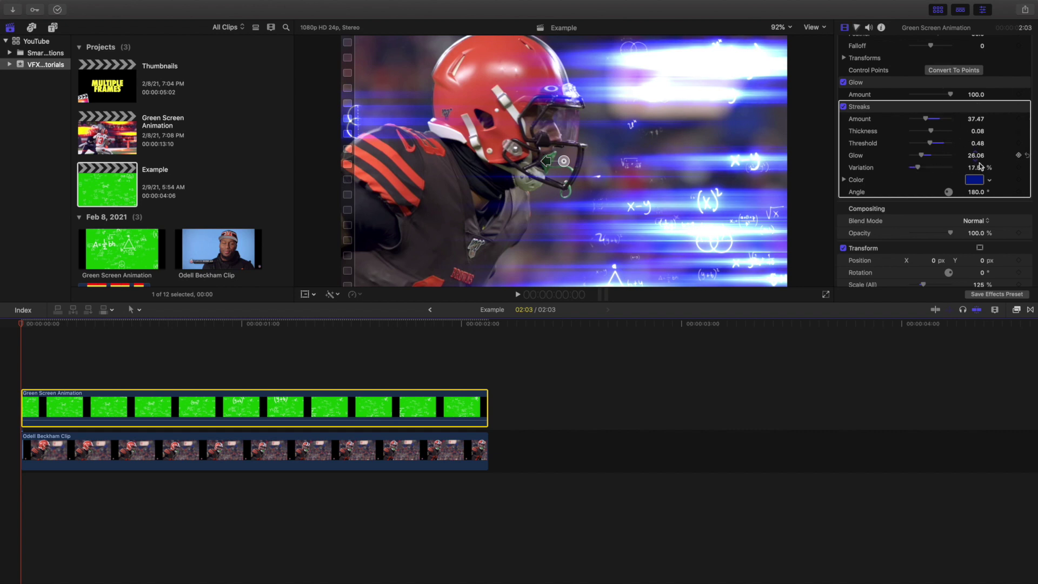
click(990, 181)
click(974, 193)
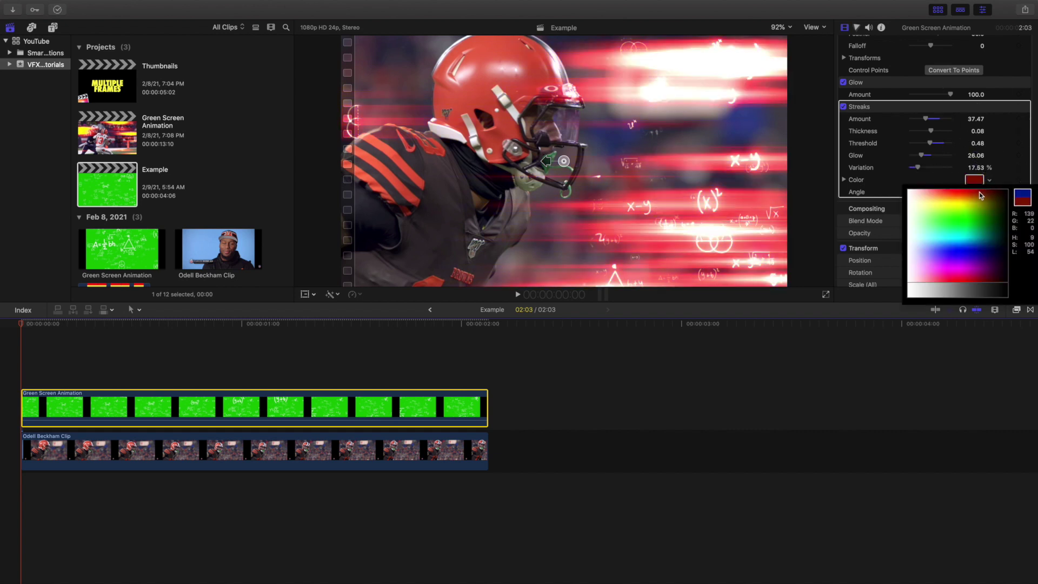
drag(974, 194, 974, 198)
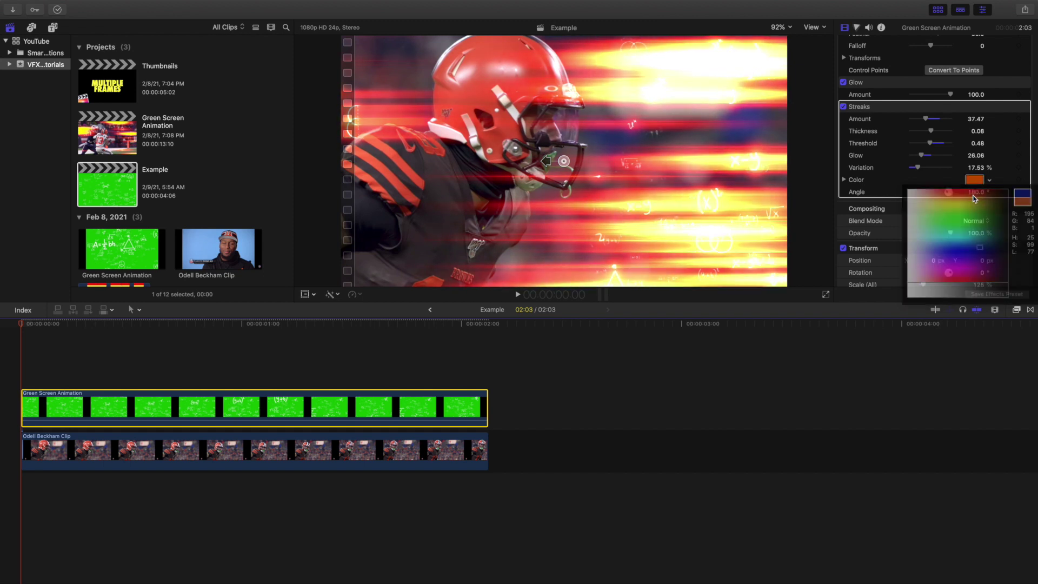
scroll(935, 104, up, 15)
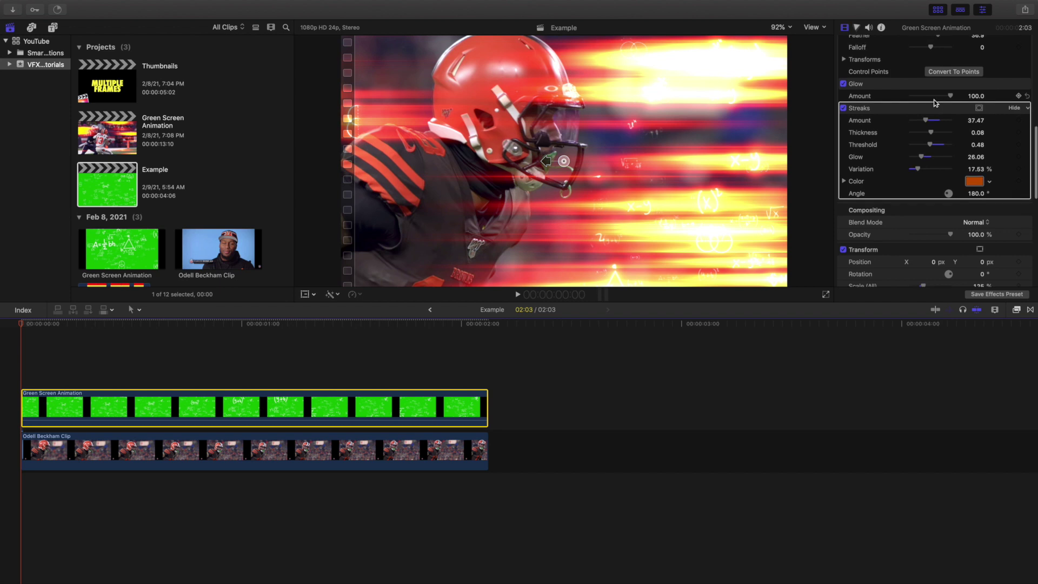
scroll(935, 103, up, 5)
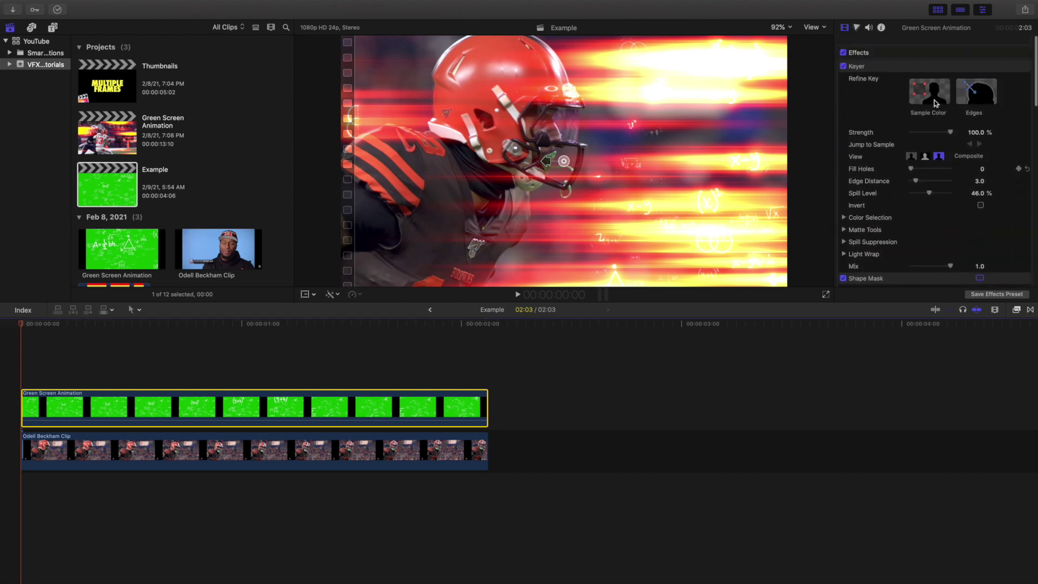
click(15, 378)
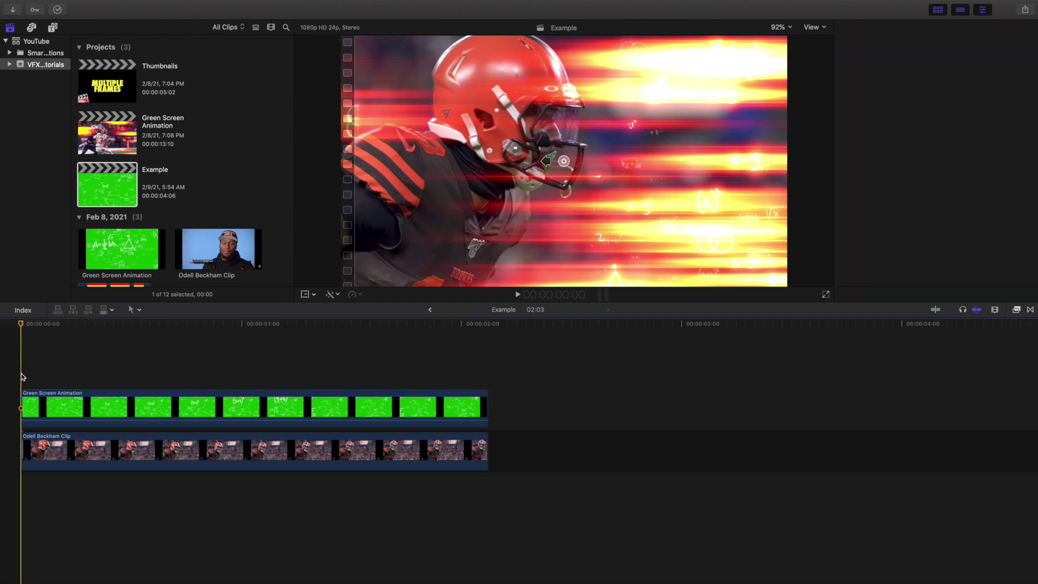
key(space)
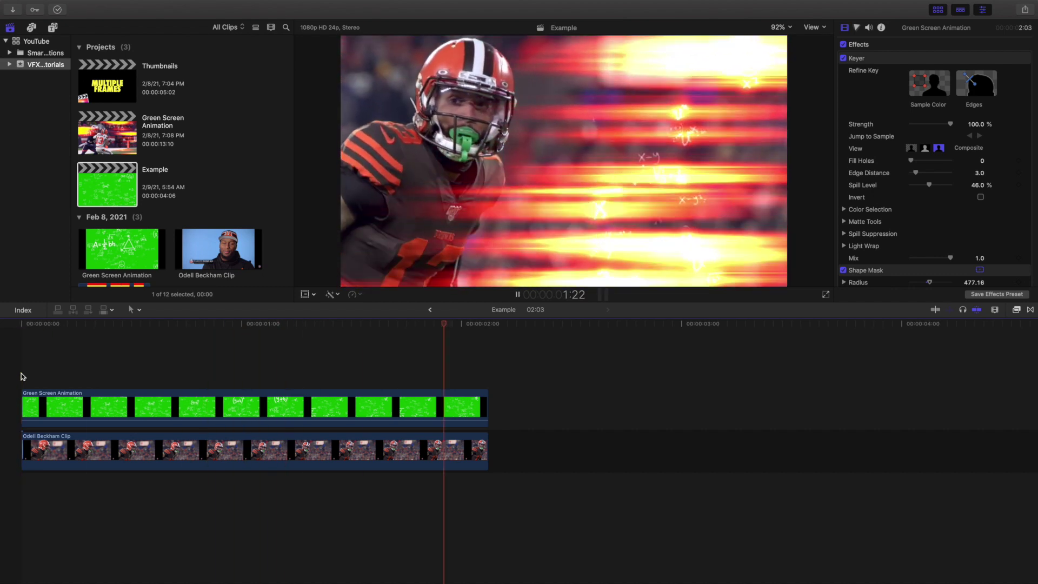
key(Home)
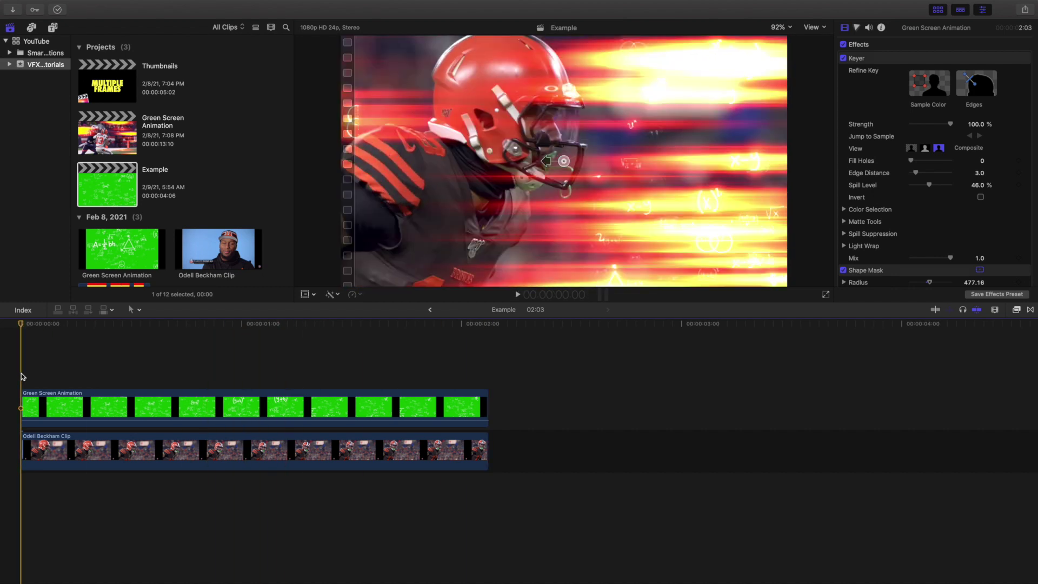
key(space)
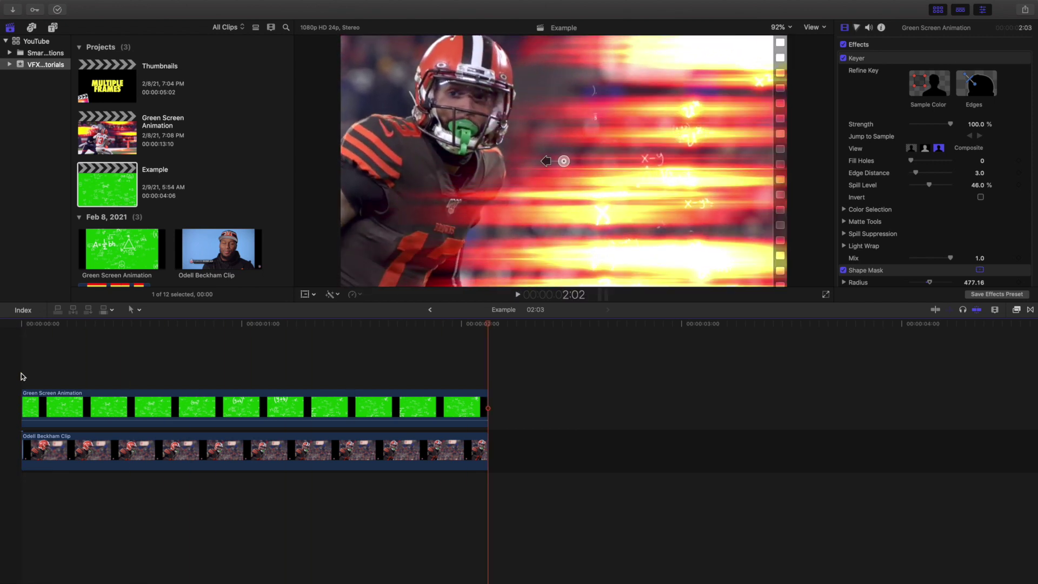
click(23, 377)
click(89, 413)
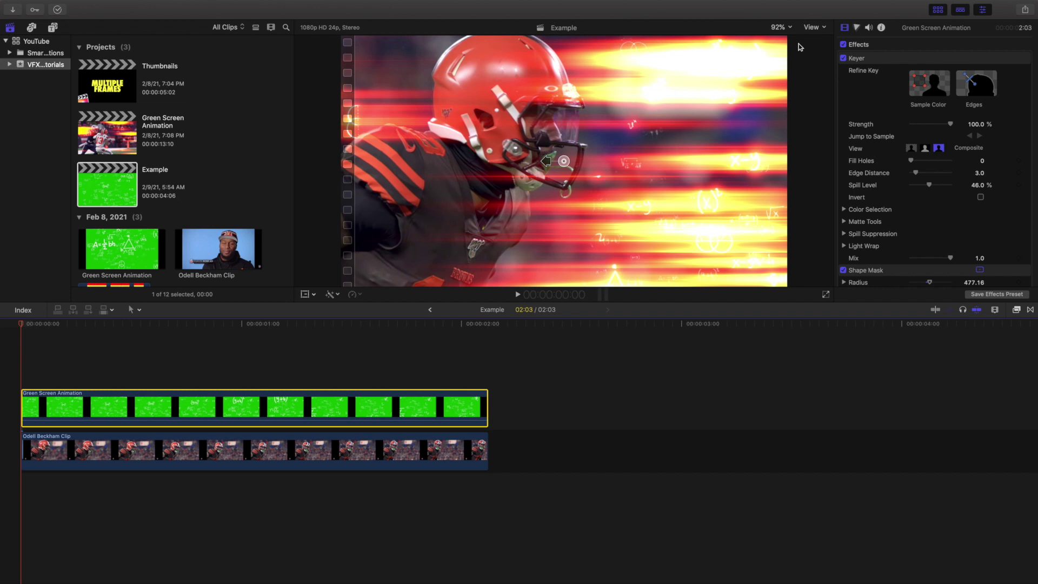
click(863, 58)
scroll(871, 108, down, 5)
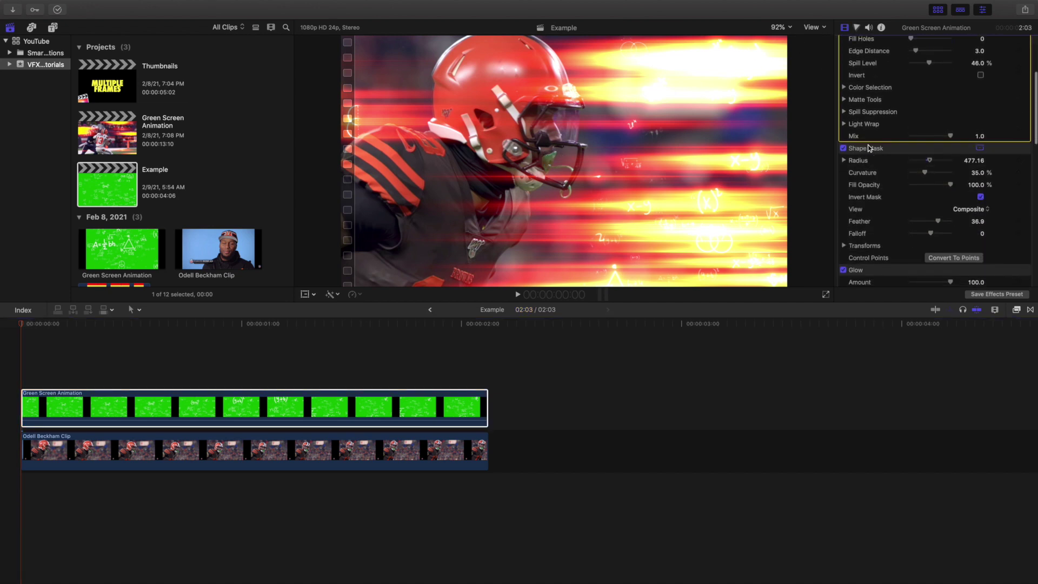
click(870, 149)
scroll(883, 134, down, 1)
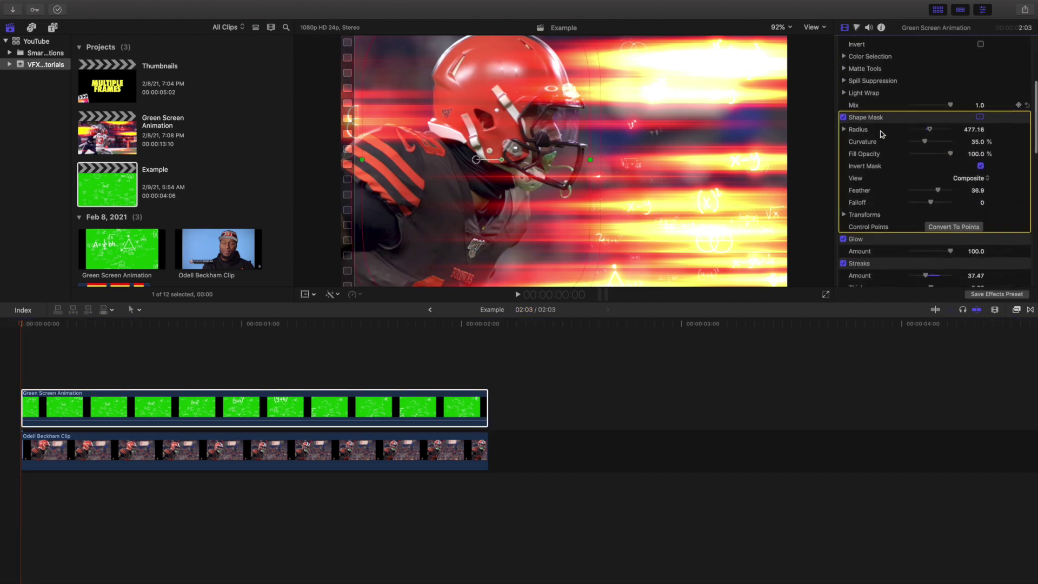
scroll(882, 134, down, 3)
click(891, 170)
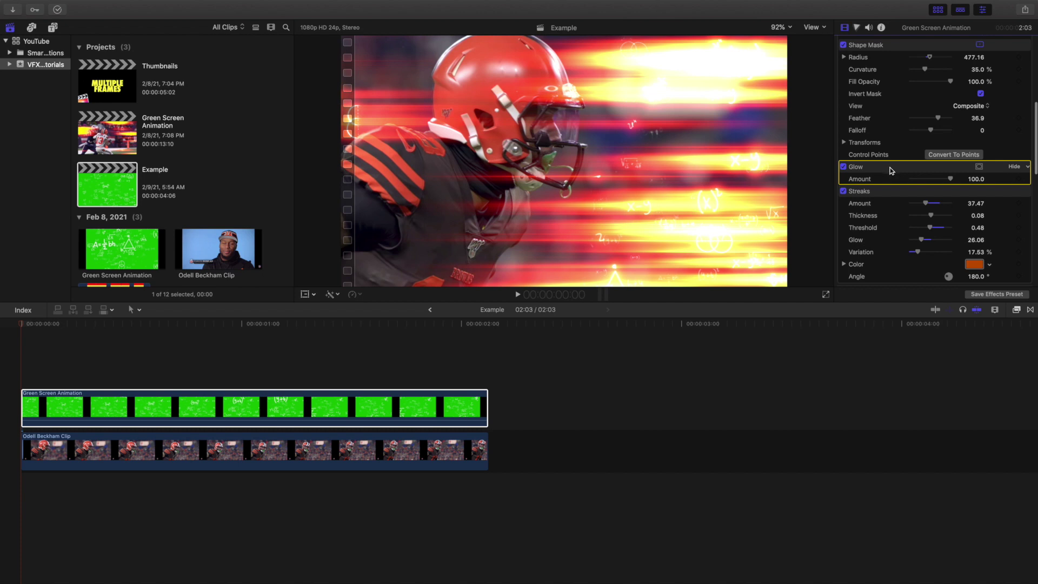
click(884, 193)
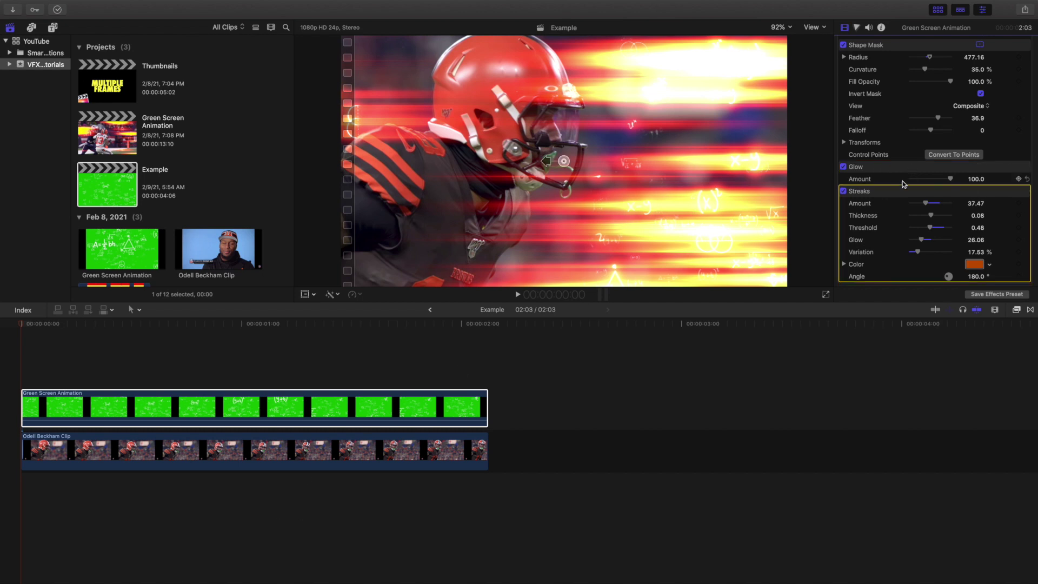
click(297, 443)
scroll(905, 83, down, 3)
scroll(905, 83, up, 2)
click(389, 419)
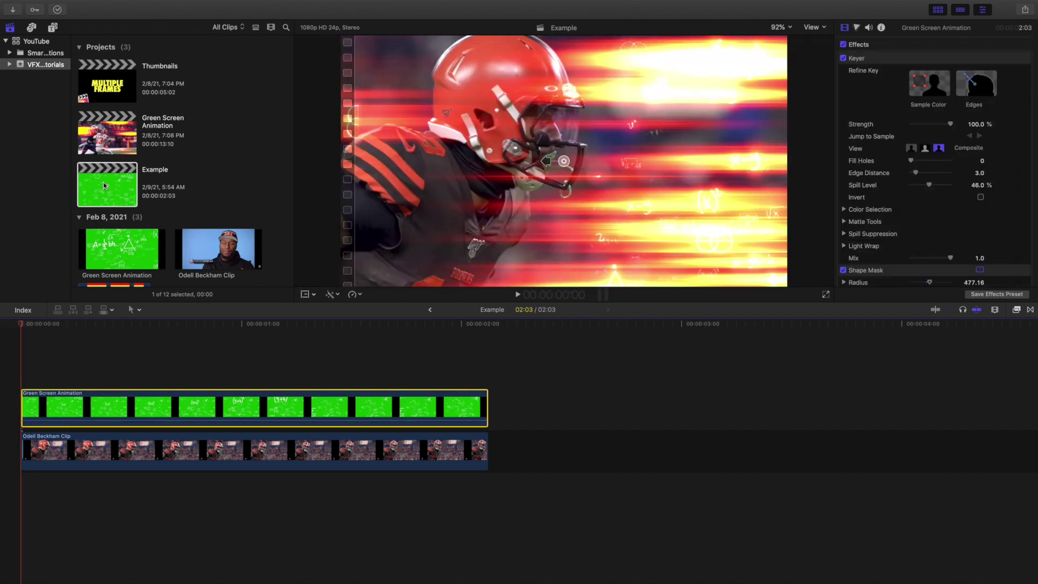
Open the Green Screen Animation project and delete the Example project.
double_click(110, 155)
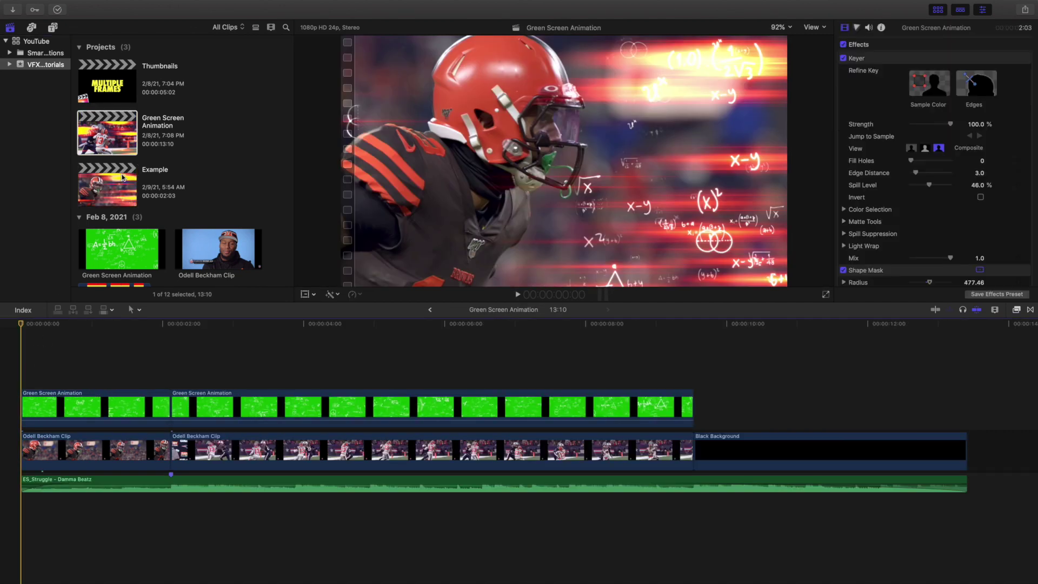
click(123, 177)
key(super+BackSpace)
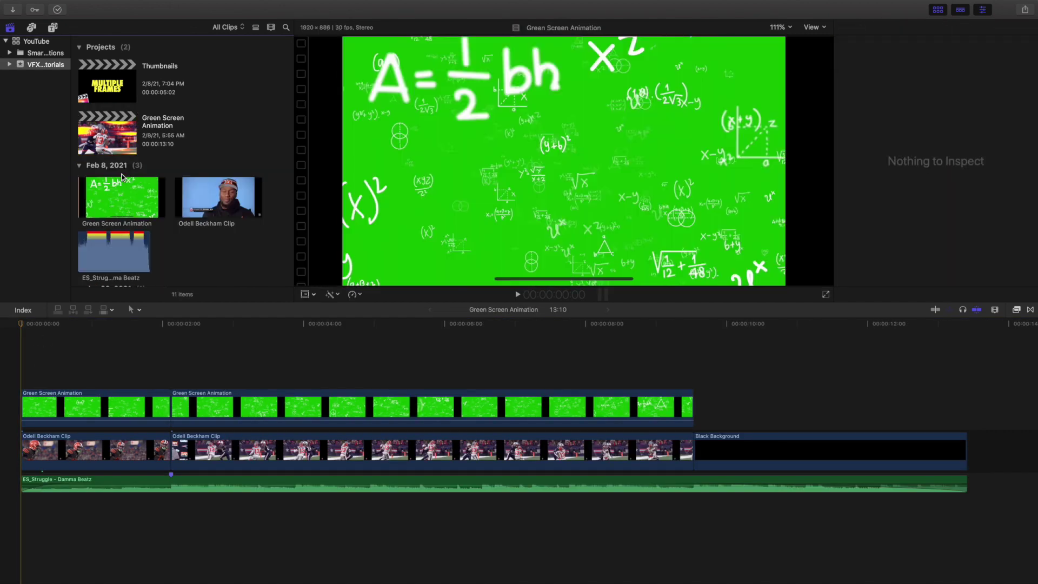
click(123, 140)
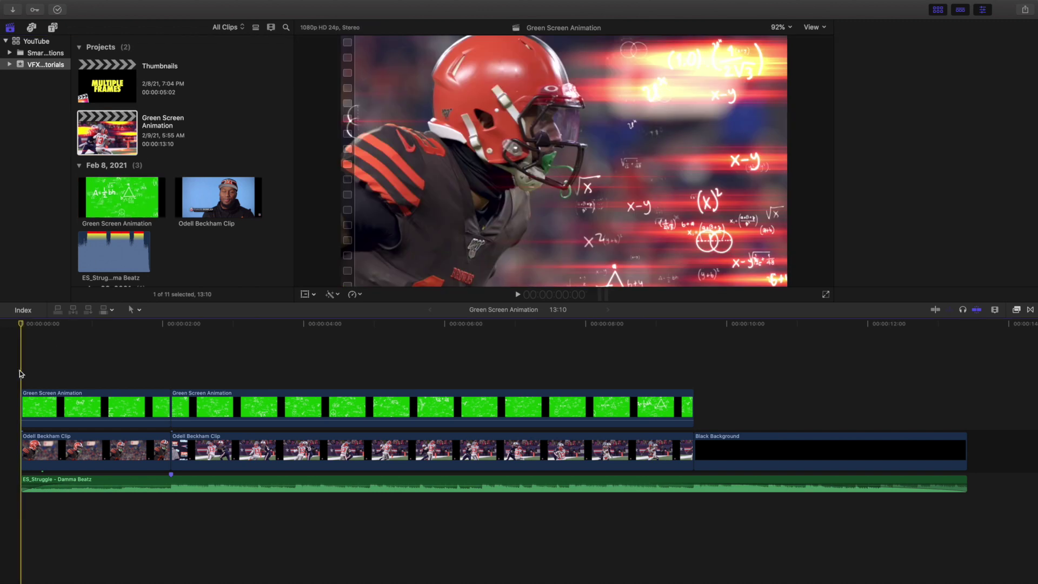
Play the composite and select the second Green Screen Animation clip to inspect its mask.
key(space)
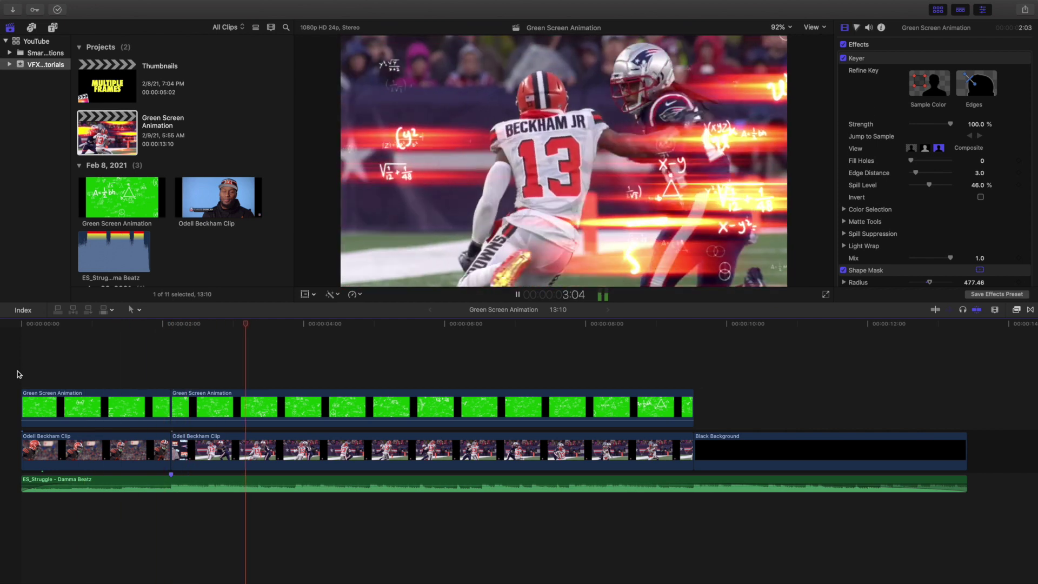
key(space)
click(263, 436)
click(266, 415)
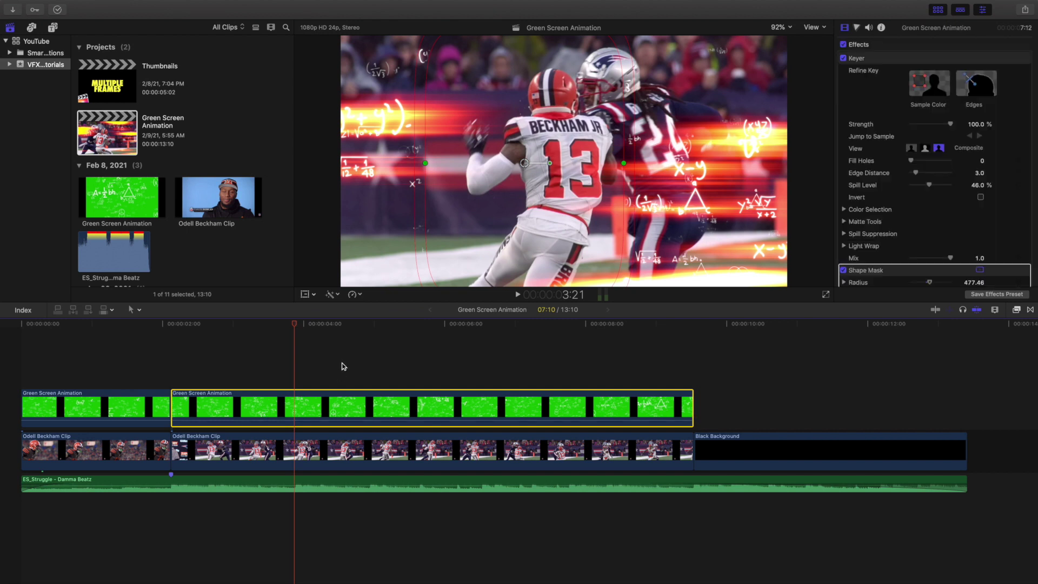
click(172, 362)
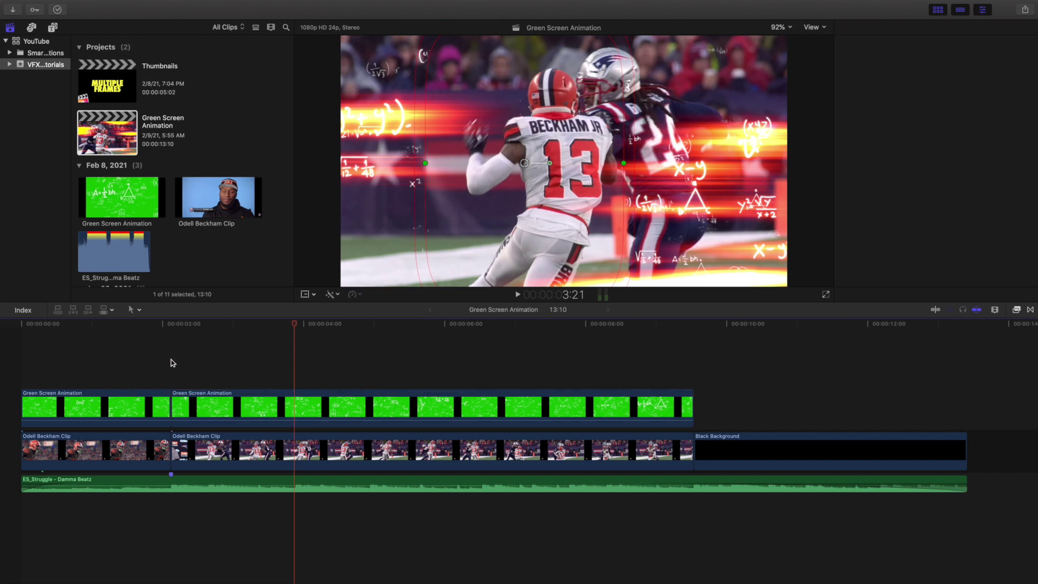
click(241, 402)
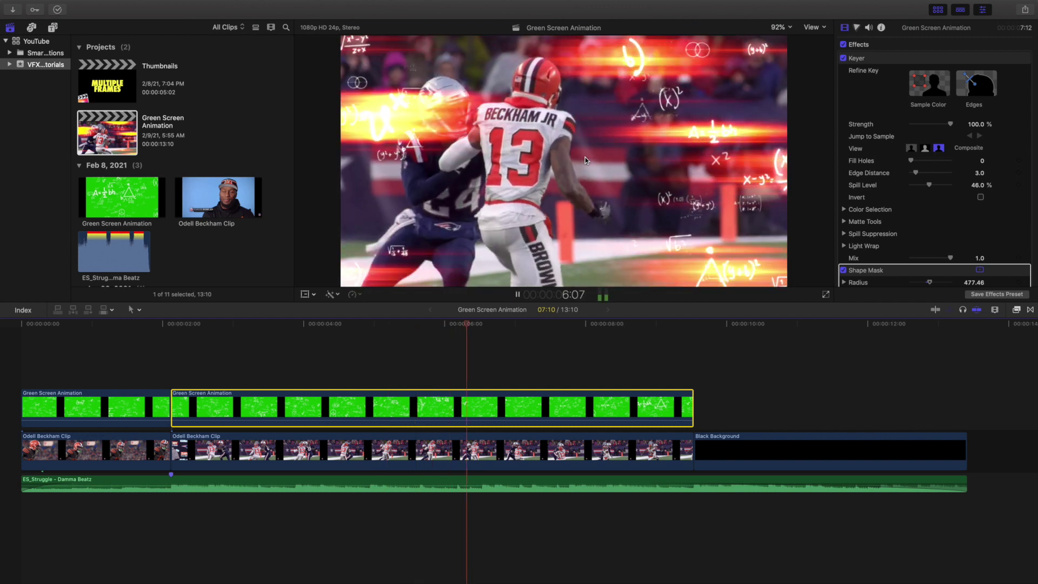
key(space)
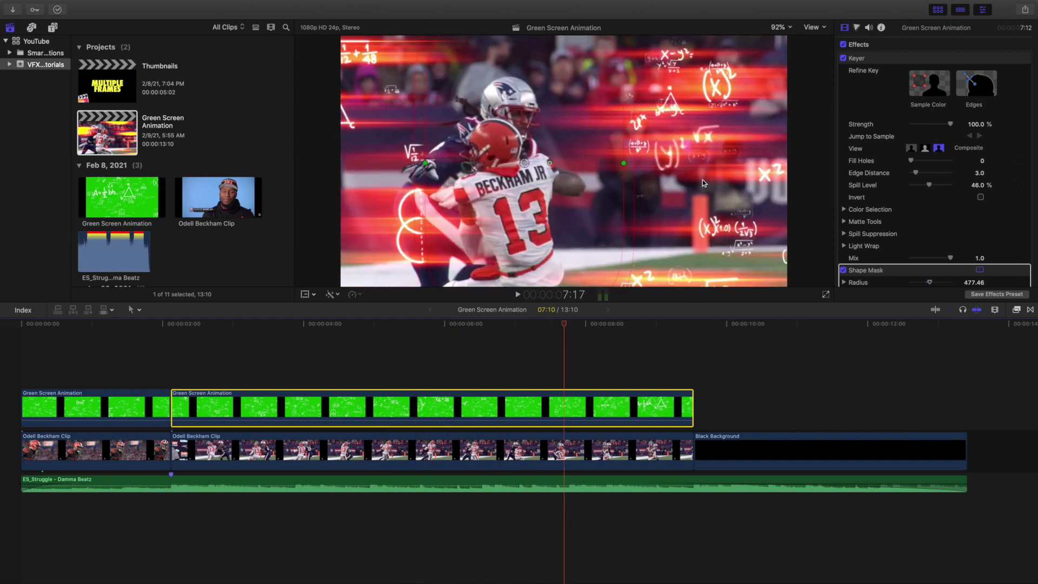
scroll(900, 197, down, 5)
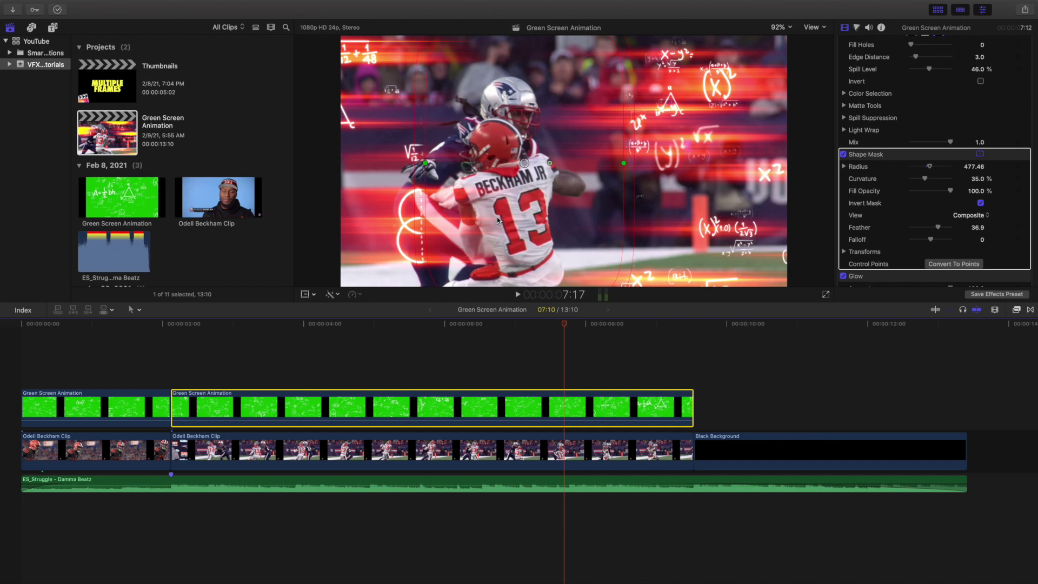
click(173, 356)
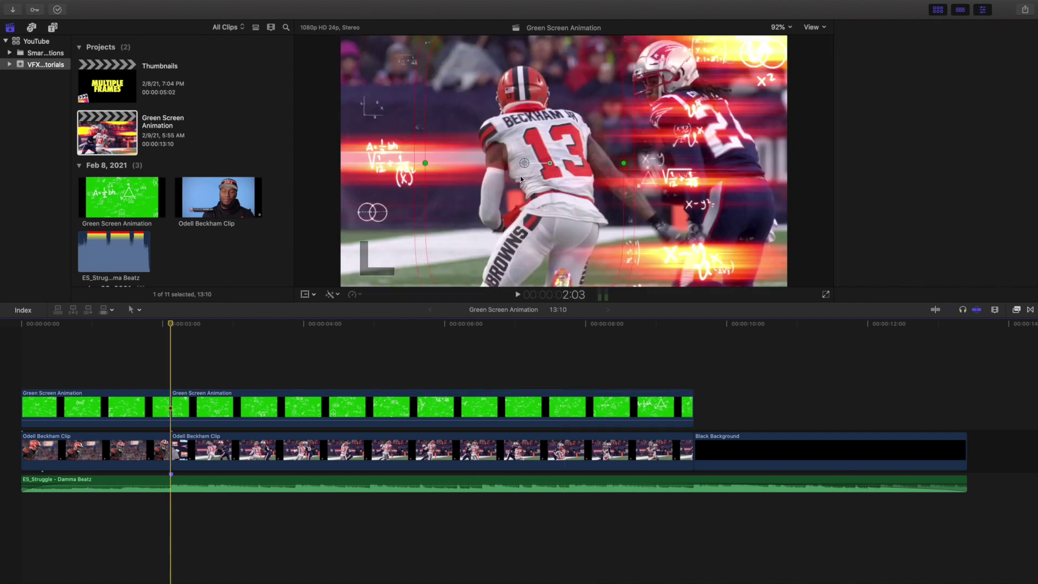
key(super+4)
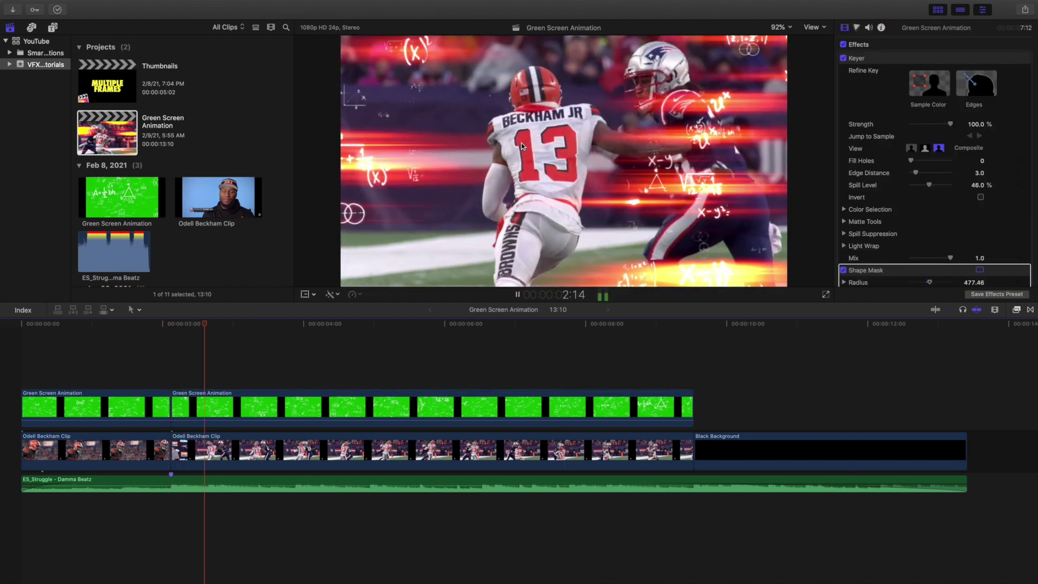
key(space)
click(378, 405)
click(379, 405)
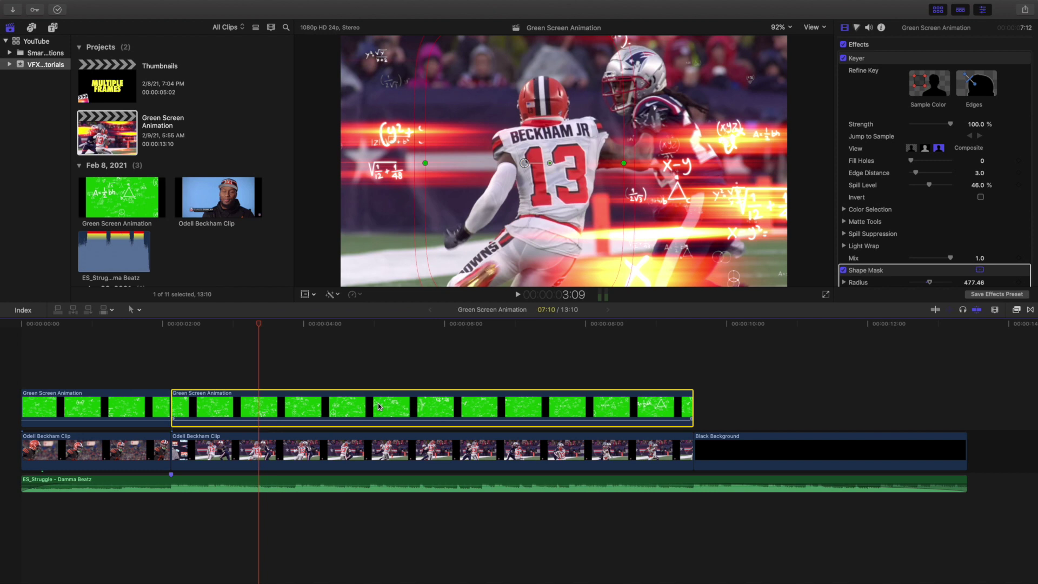
click(843, 59)
click(844, 59)
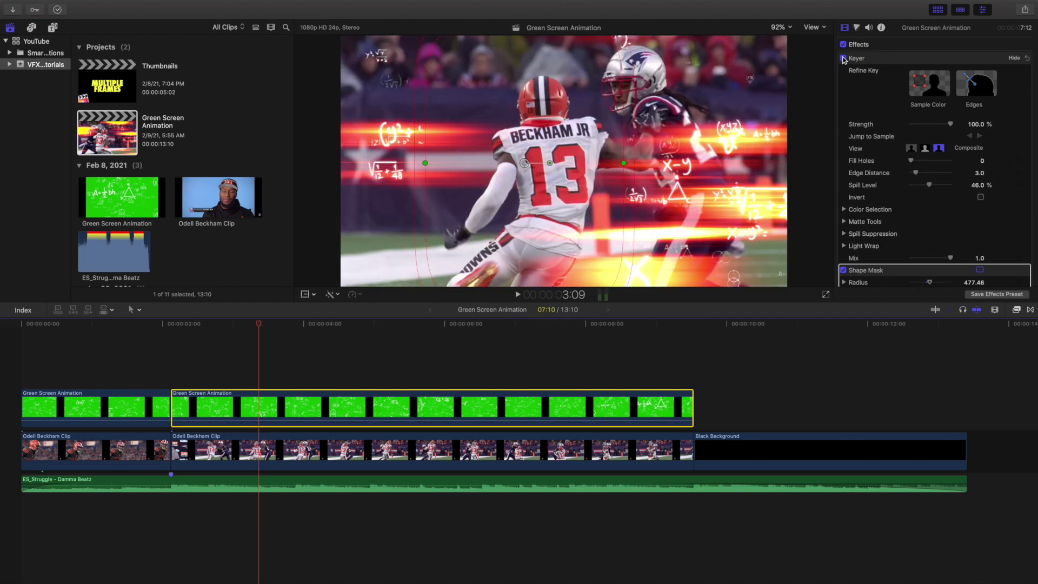
scroll(866, 223, down, 2)
scroll(866, 223, down, 3)
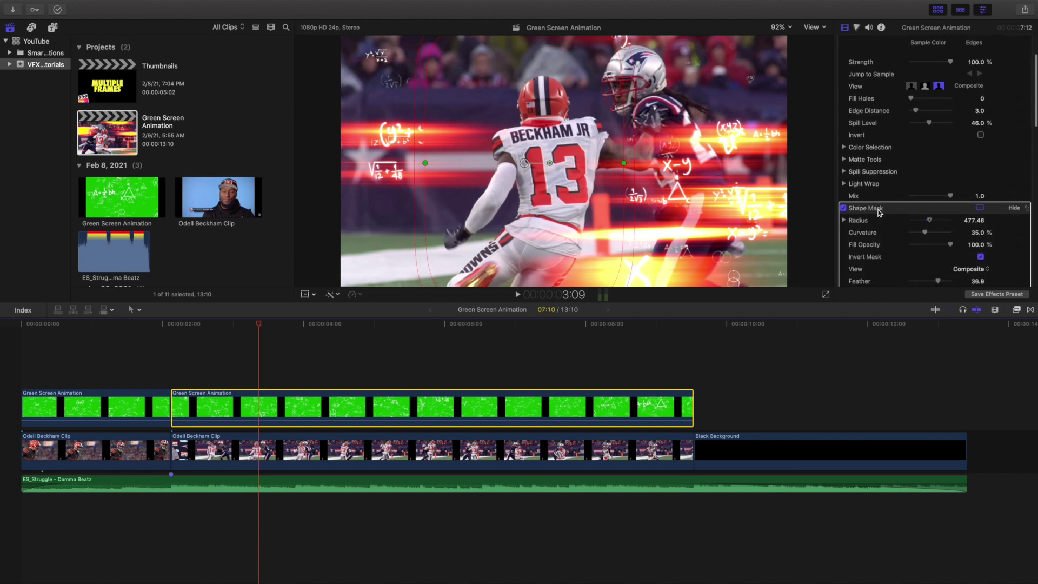
scroll(888, 222, up, 2)
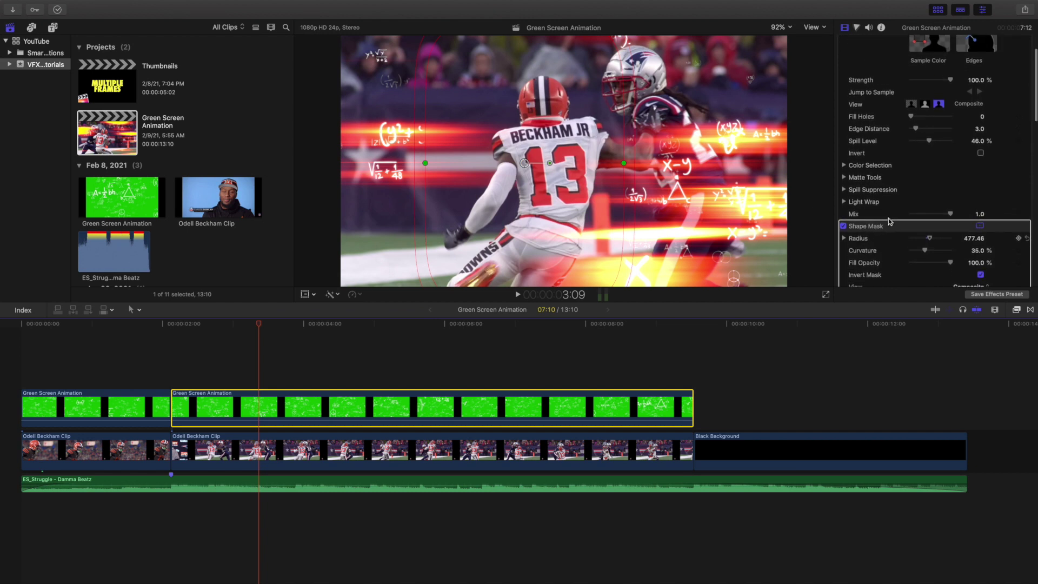
scroll(889, 222, down, 6)
scroll(895, 205, down, 7)
click(898, 199)
click(844, 194)
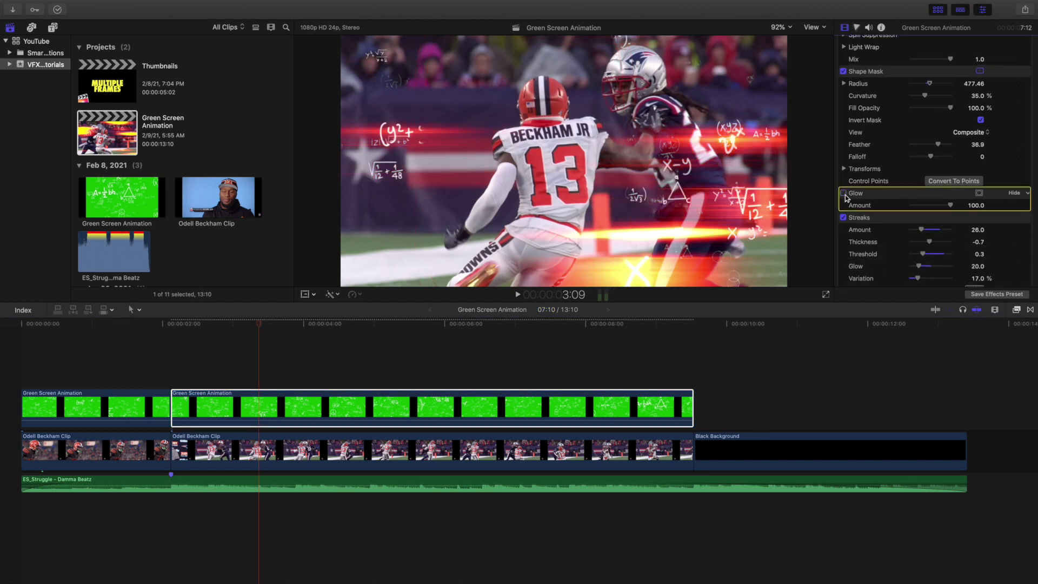
click(844, 194)
scroll(899, 198, down, 7)
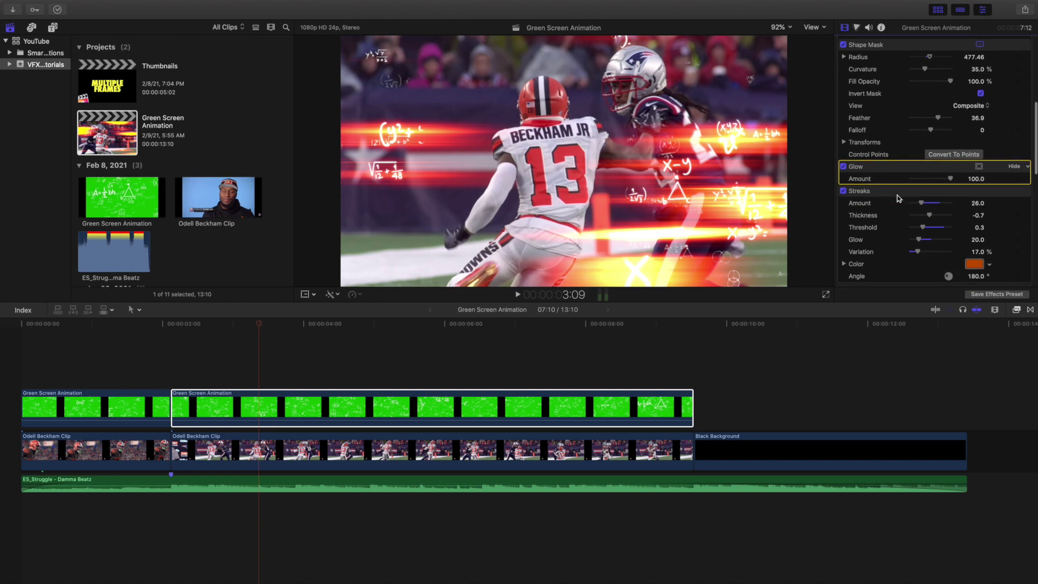
click(893, 130)
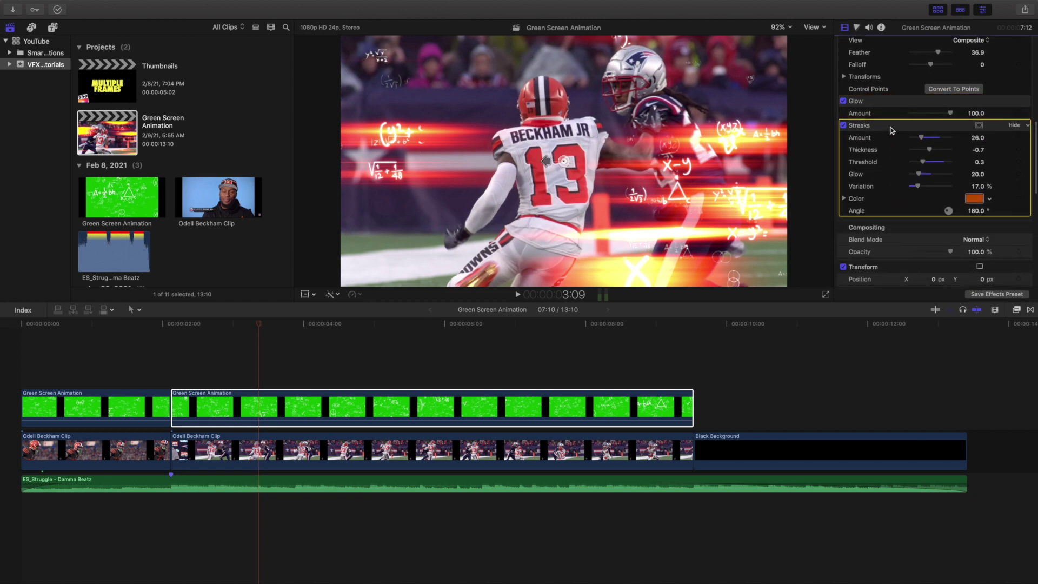
click(844, 126)
click(844, 126)
click(844, 126)
click(844, 126)
click(1, 388)
key(super+4)
key(space)
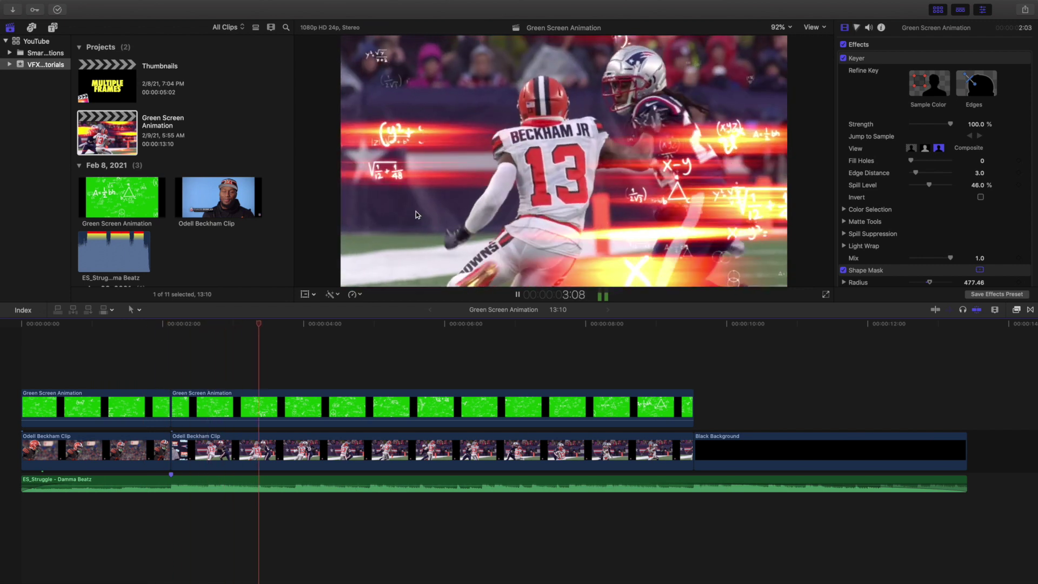
key(space)
key(Home)
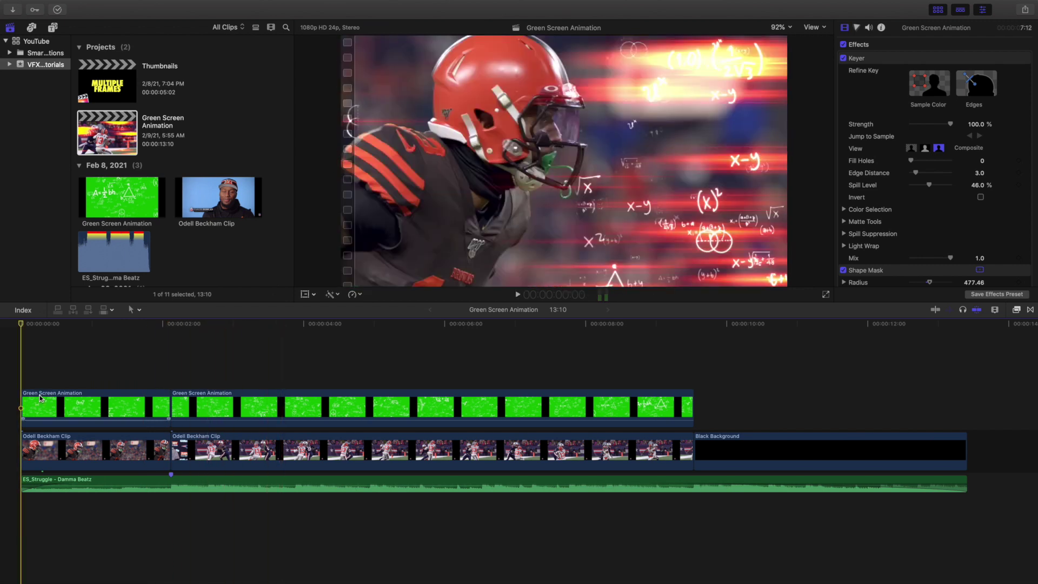
click(42, 400)
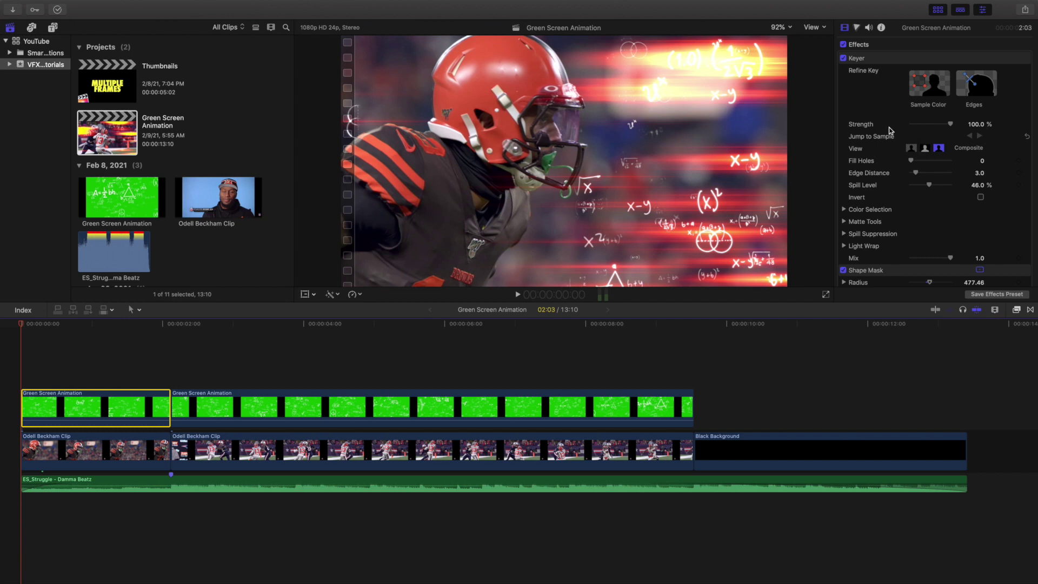
scroll(891, 121, down, 10)
scroll(892, 120, down, 2)
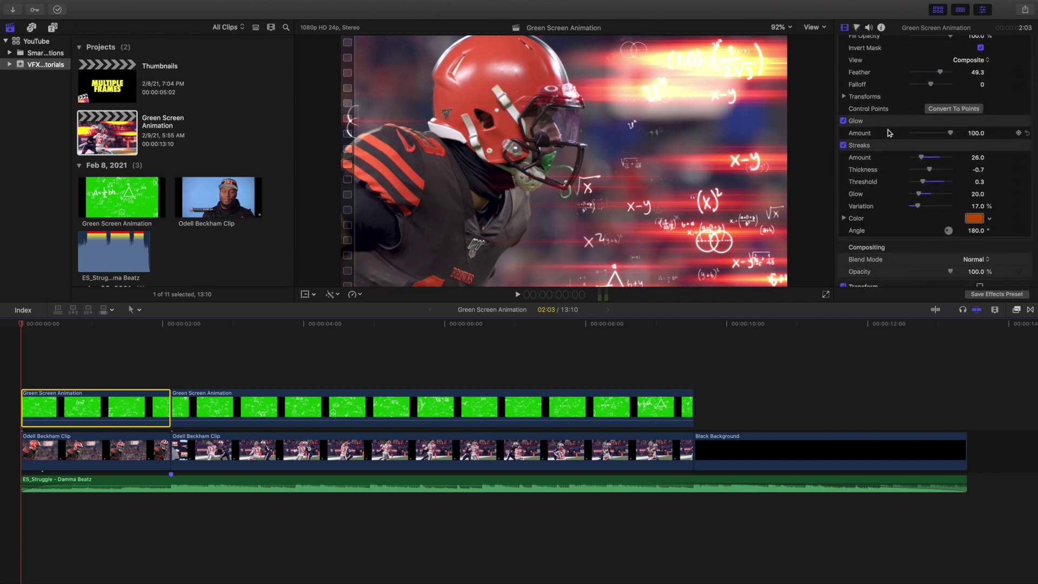
click(19, 365)
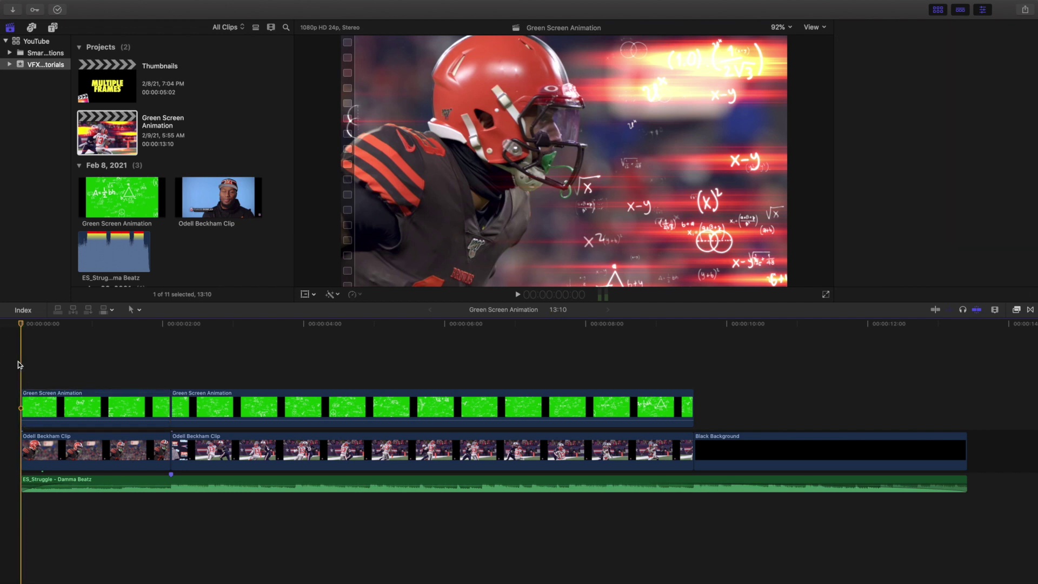
key(space)
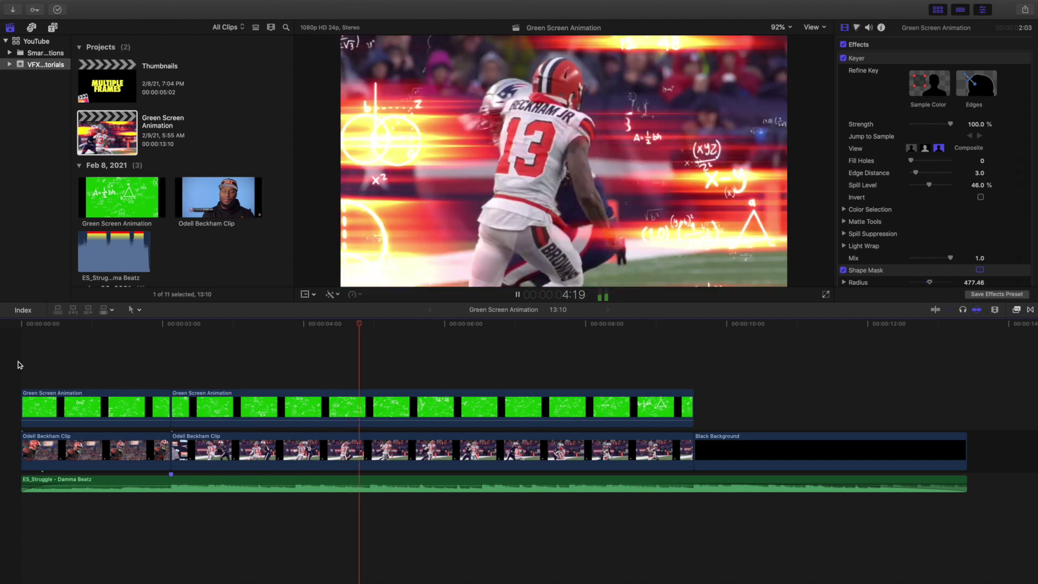
key(space)
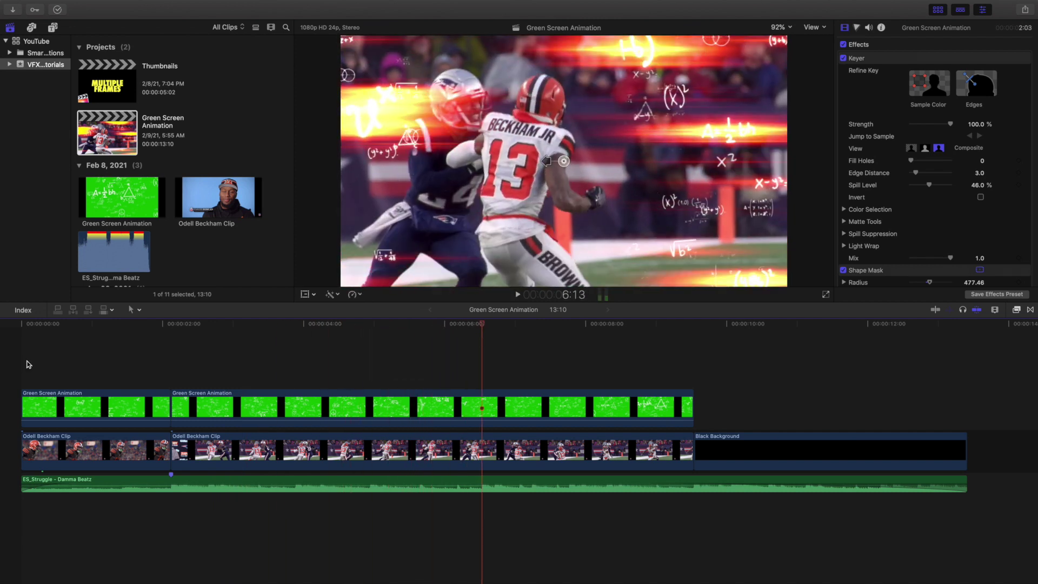
key(Home)
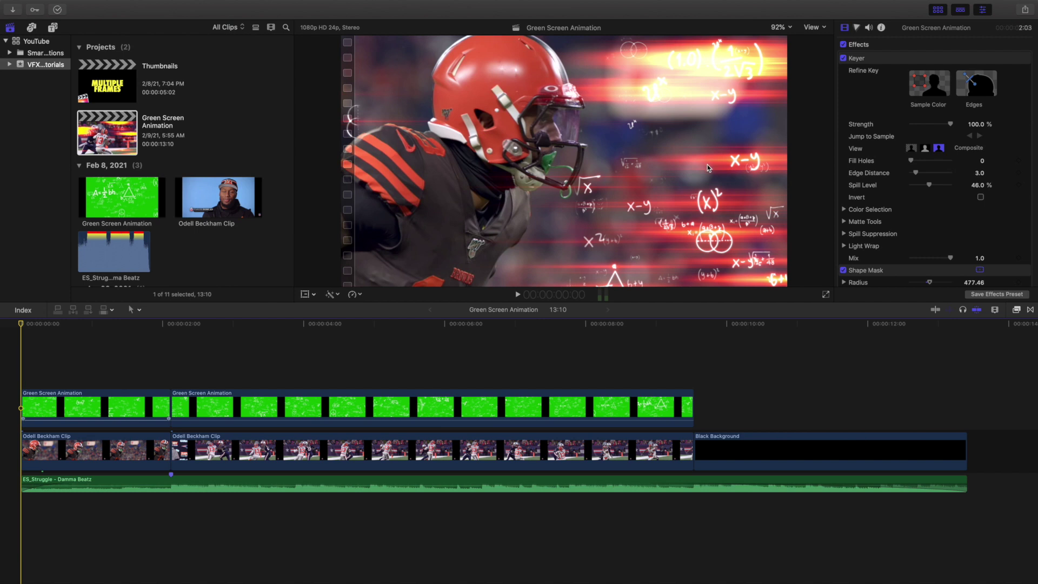